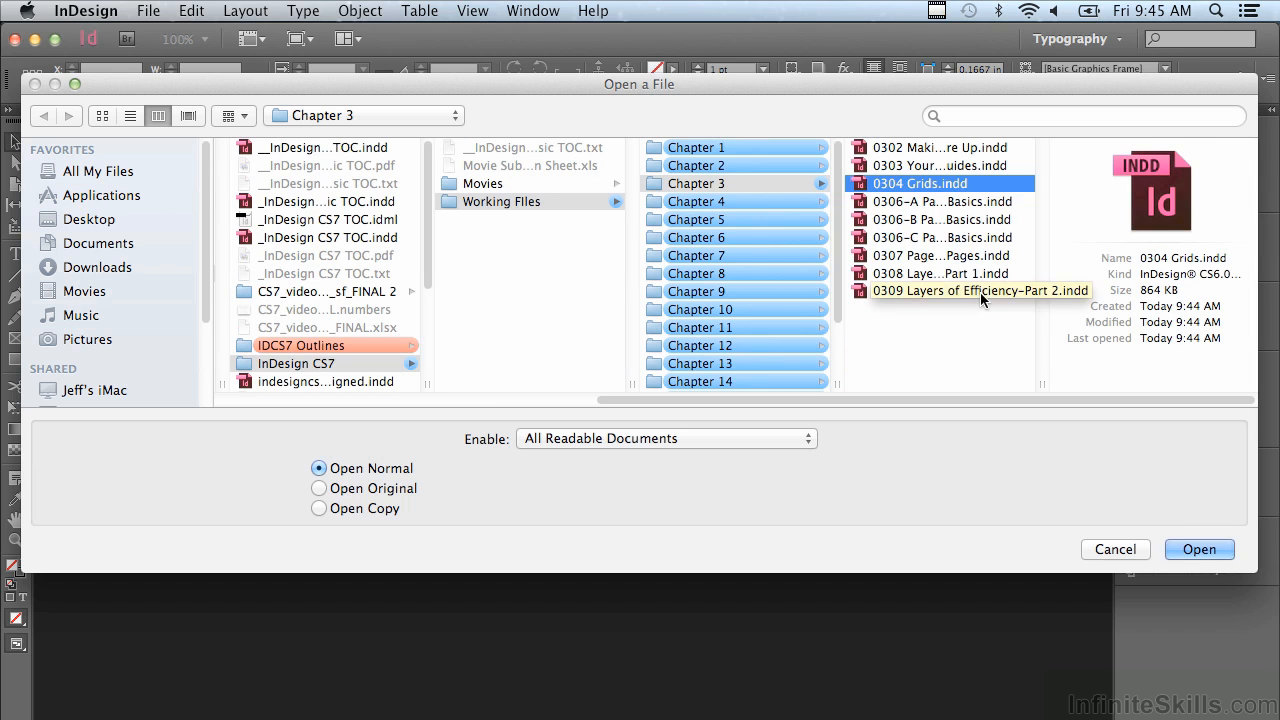
# Step: Open 0304 Grids.indd and draw a three-by-three grid of rectangles, 7.5 by 10 in overall, filling the margins of page 1
pyautogui.click(1193, 549)
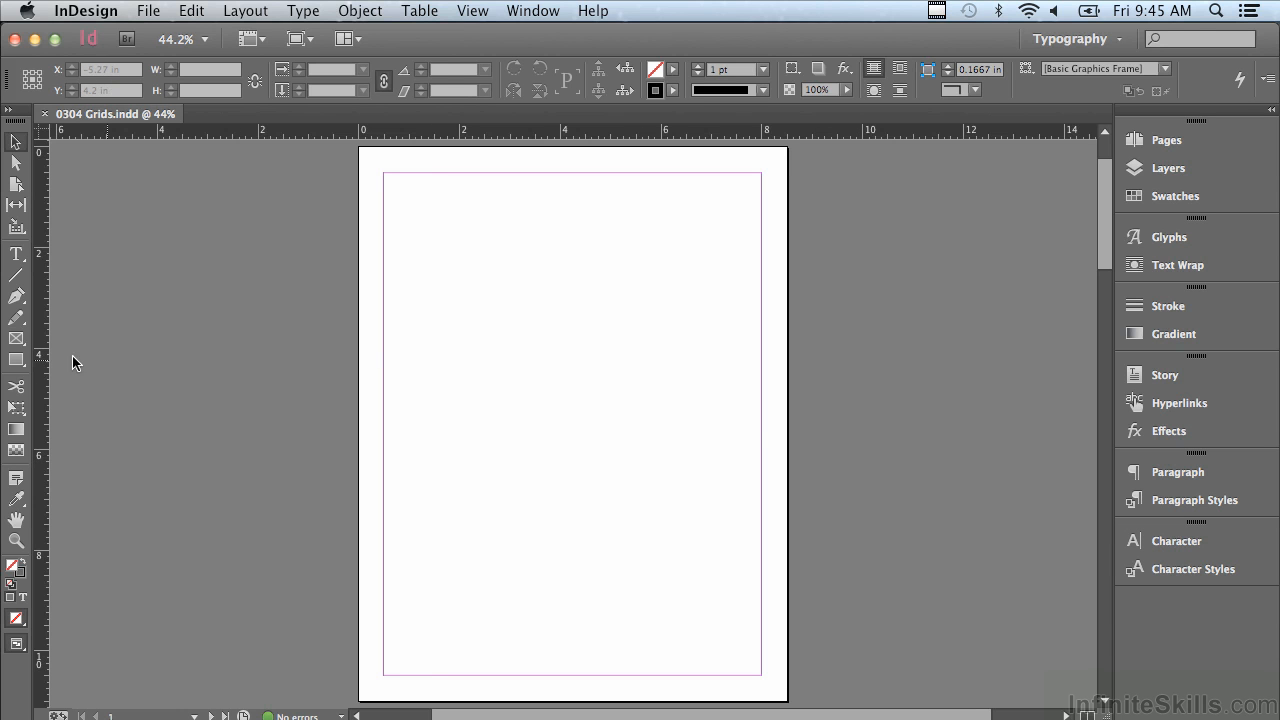
pyautogui.click(14, 362)
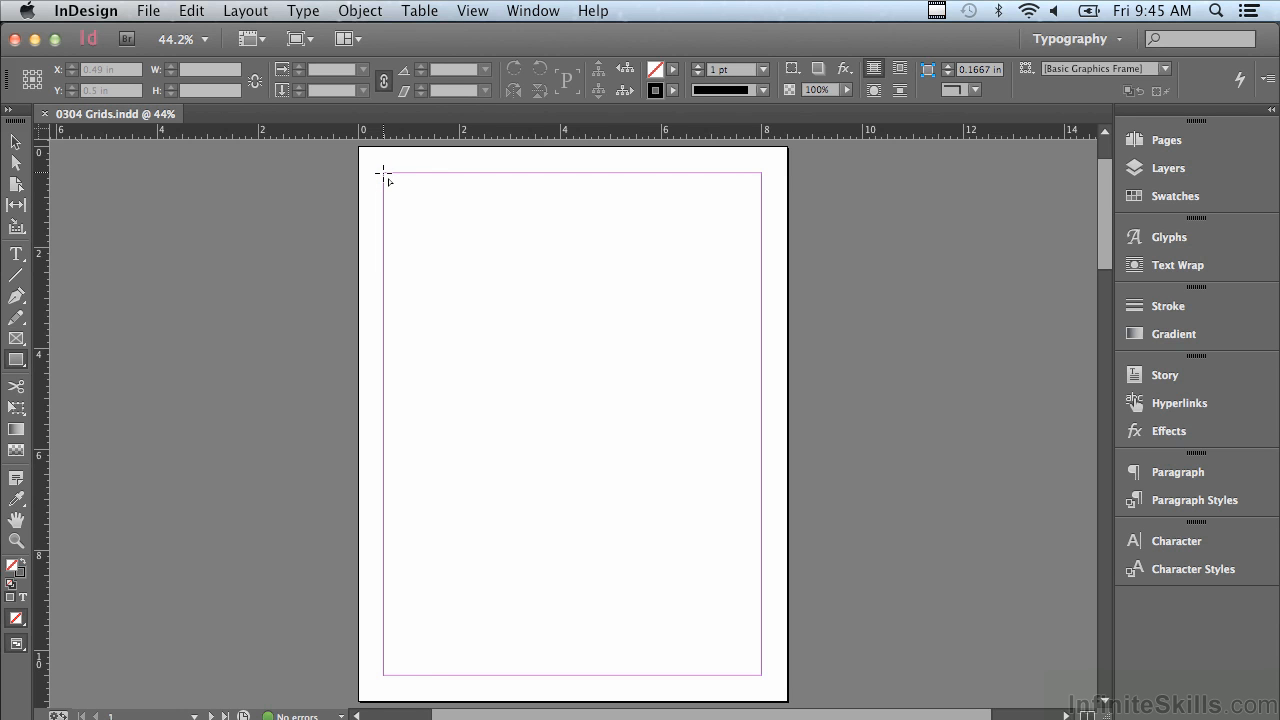
pyautogui.moveTo(383, 173); pyautogui.dragTo(764, 492)
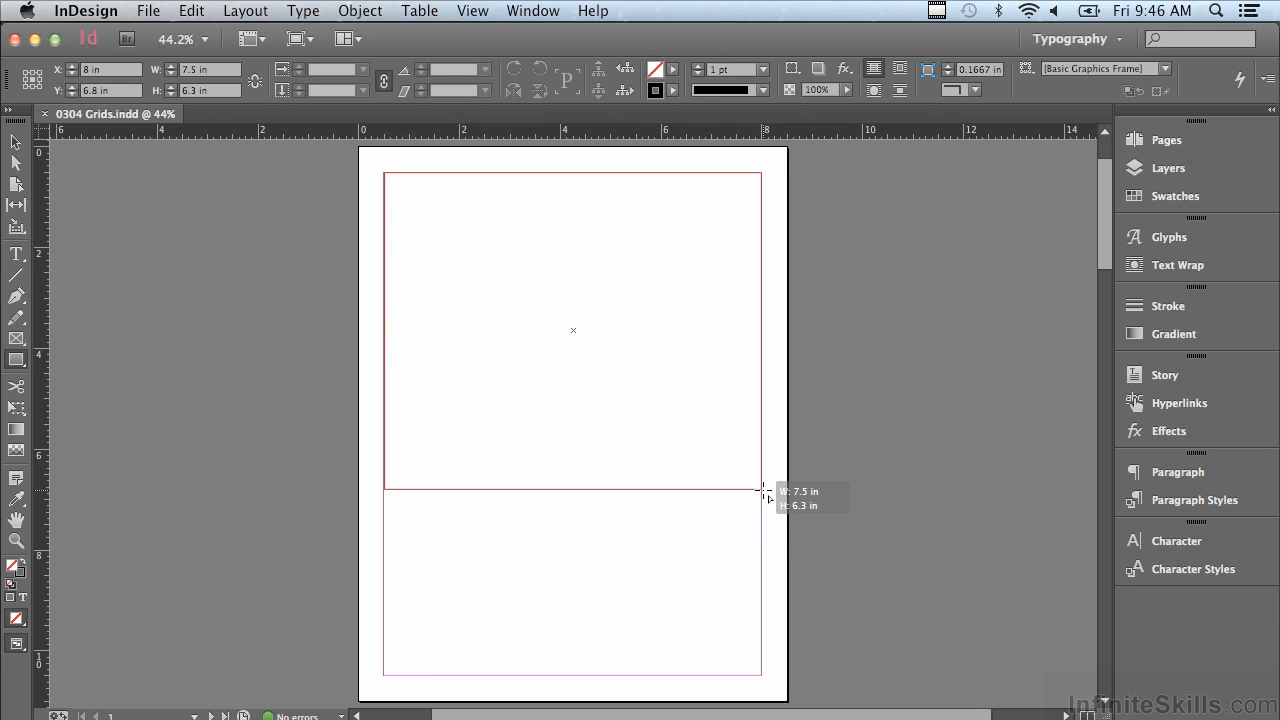
pyautogui.press('Up')
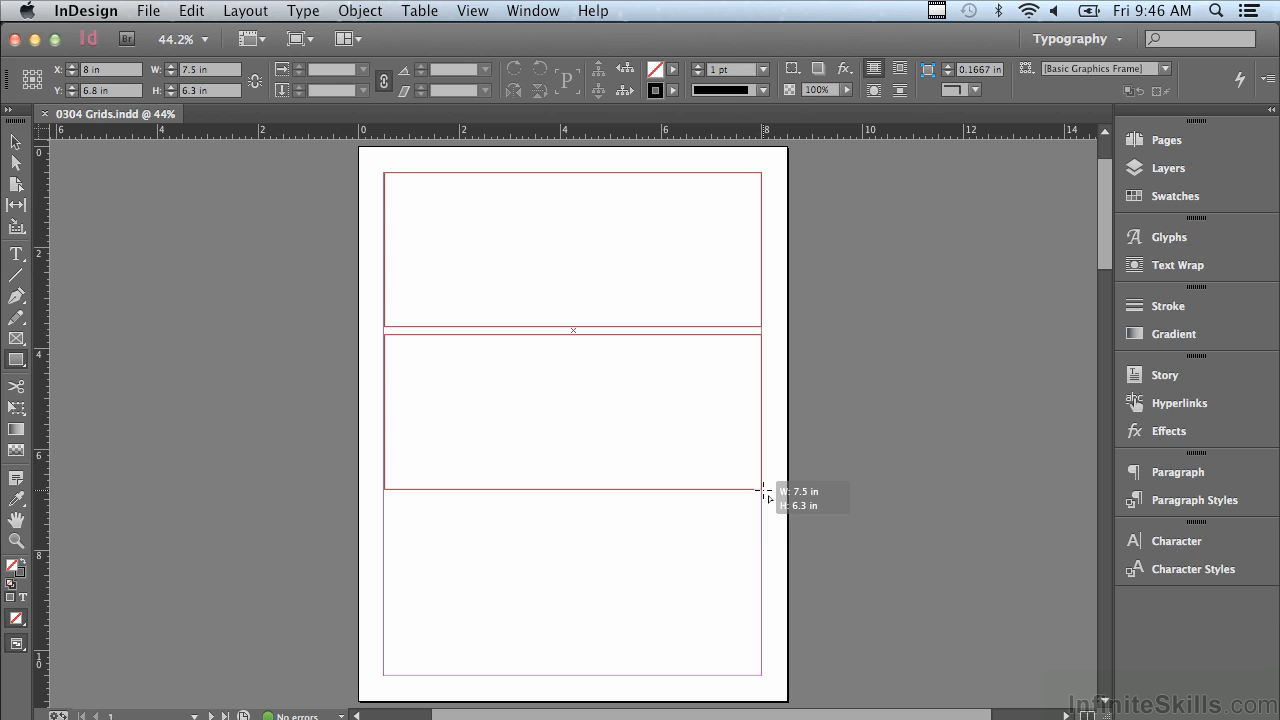
pyautogui.press('Up')
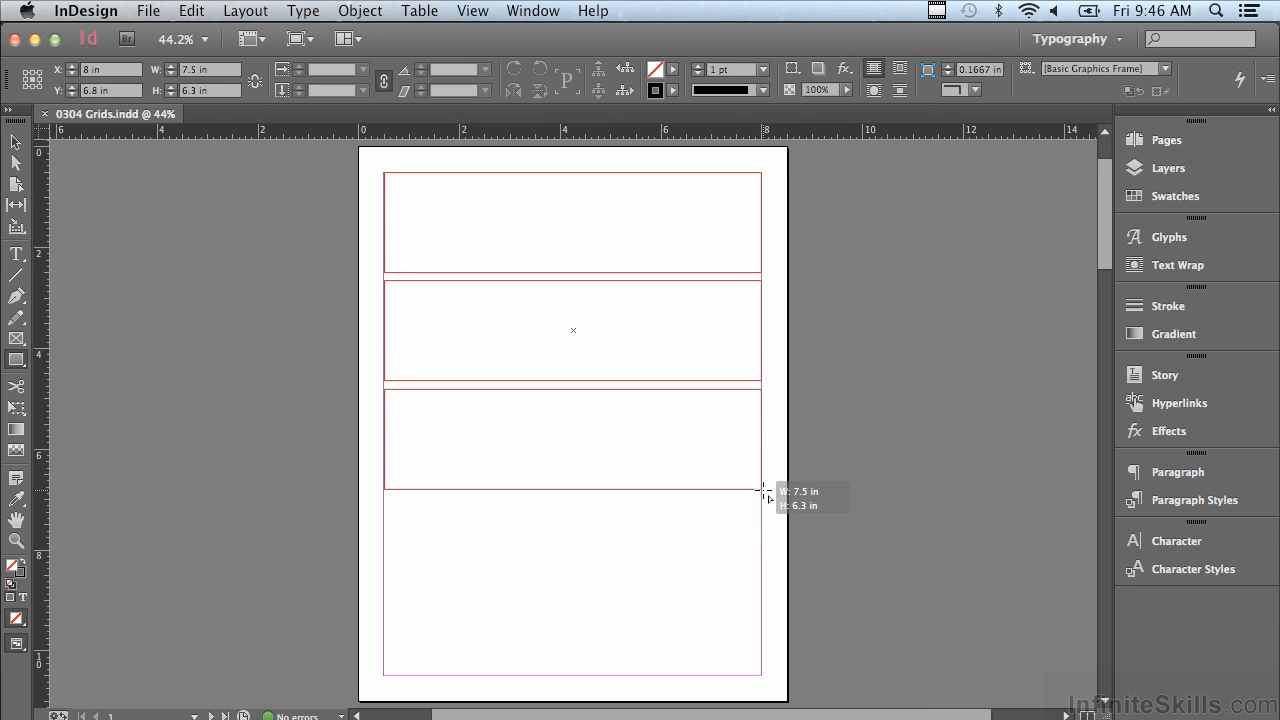
pyautogui.press('Right')
pyautogui.press('Right')
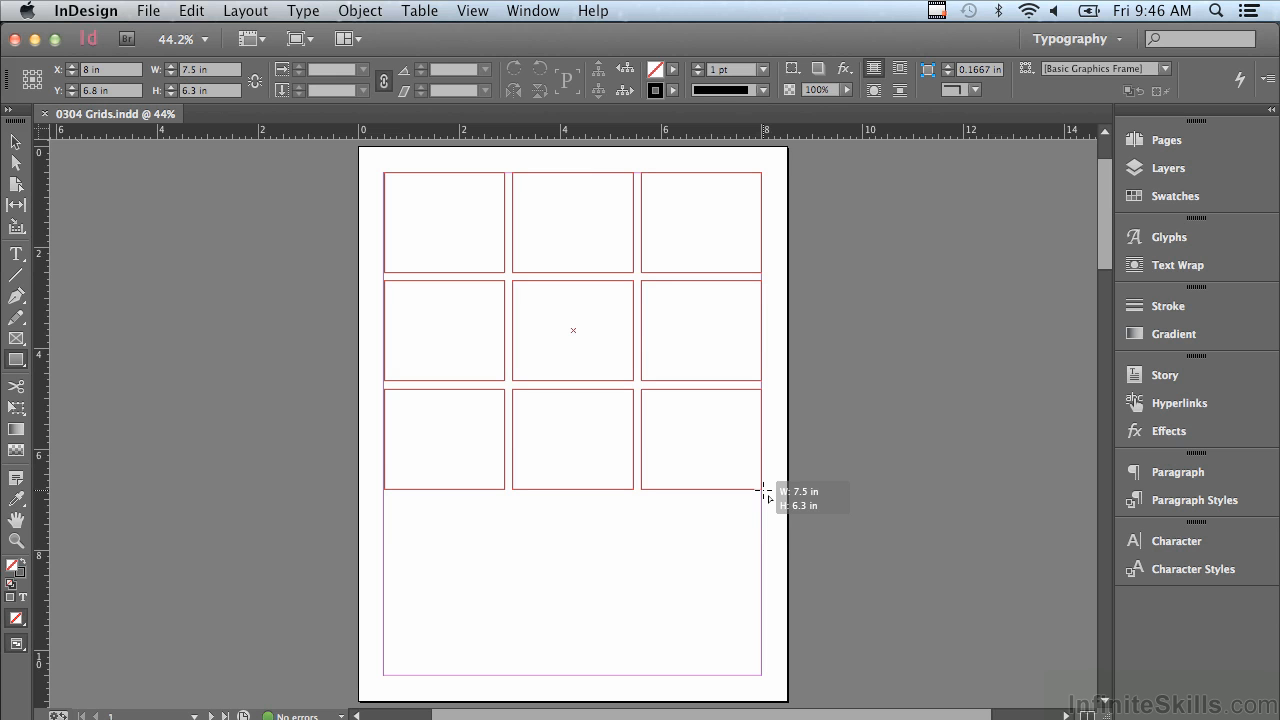
pyautogui.moveTo(764, 491); pyautogui.dragTo(763, 679)
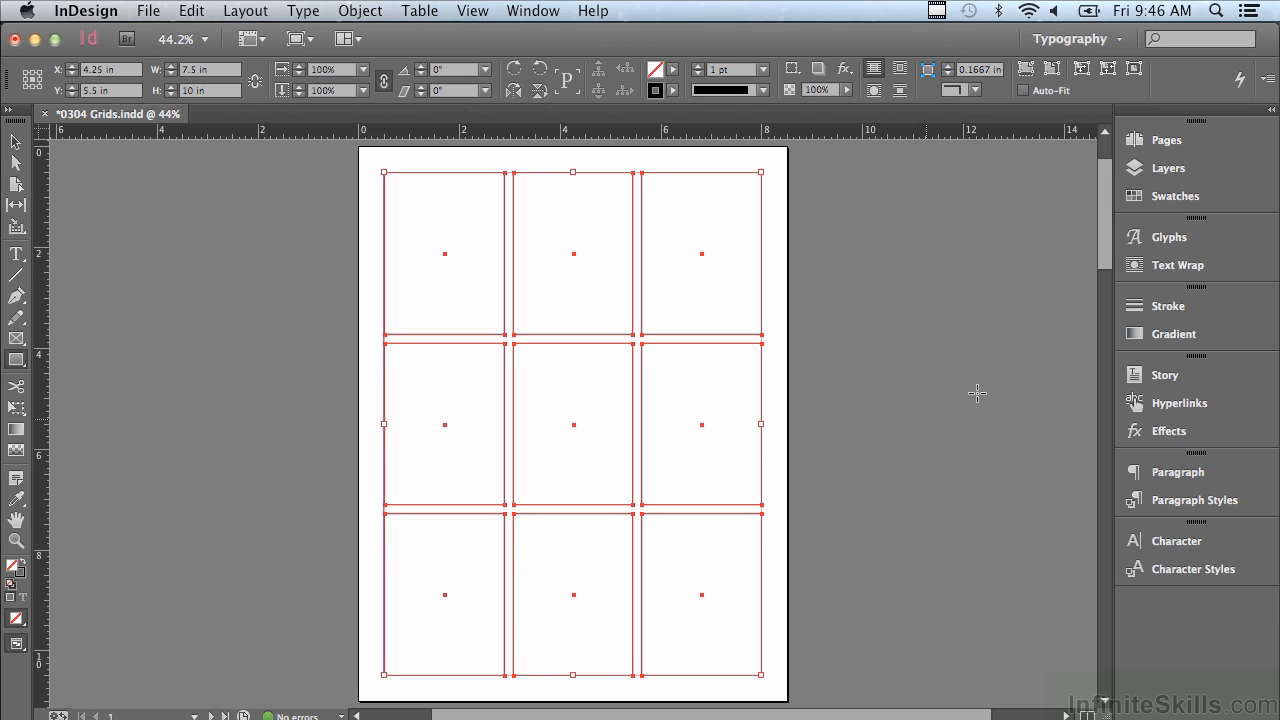
# Step: Load the nine images from 73_2541802.JPG through 201_2721217.JPG in the Links folder for placing on page 2
pyautogui.moveTo(1100, 232); pyautogui.dragTo(1089, 353)
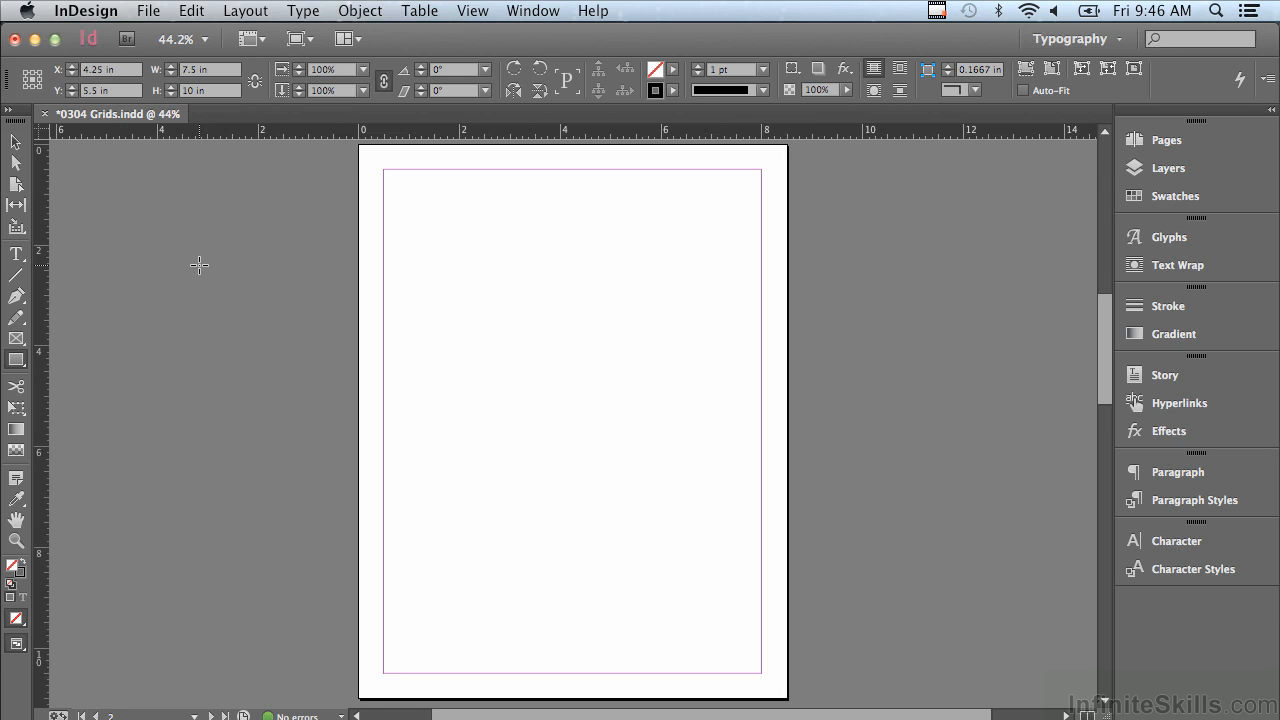
pyautogui.click(14, 143)
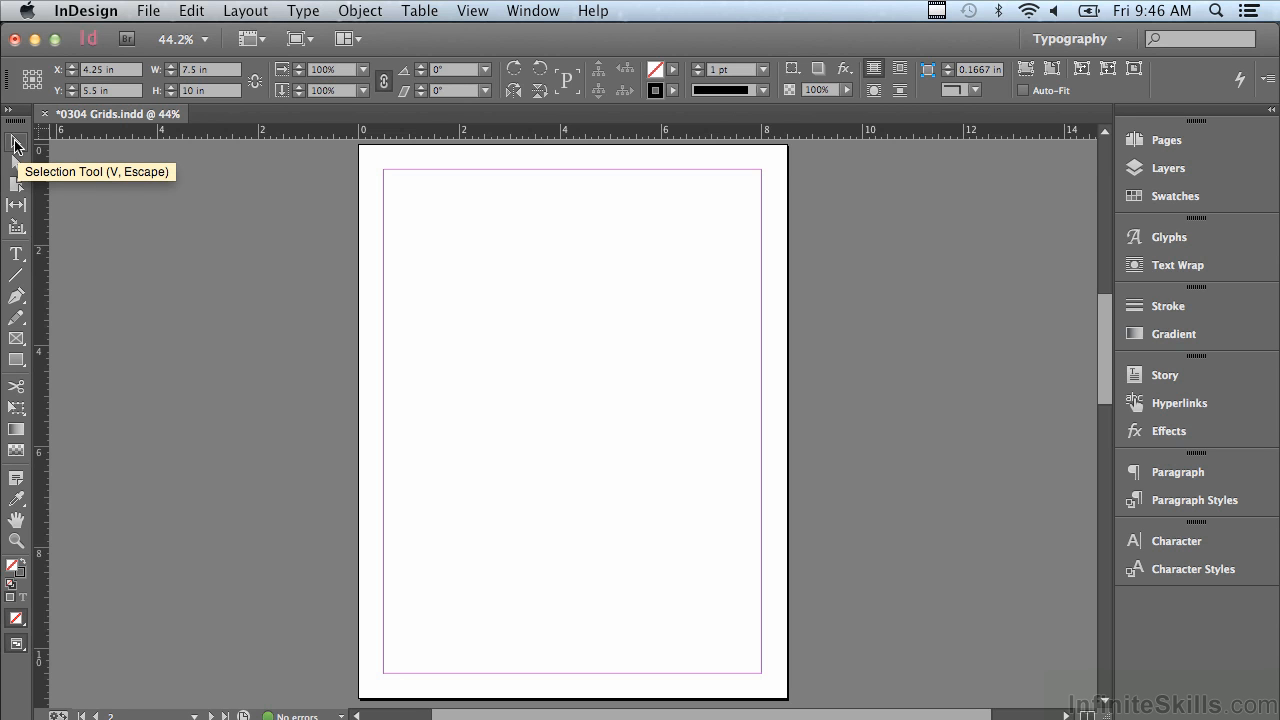
pyautogui.click(146, 12)
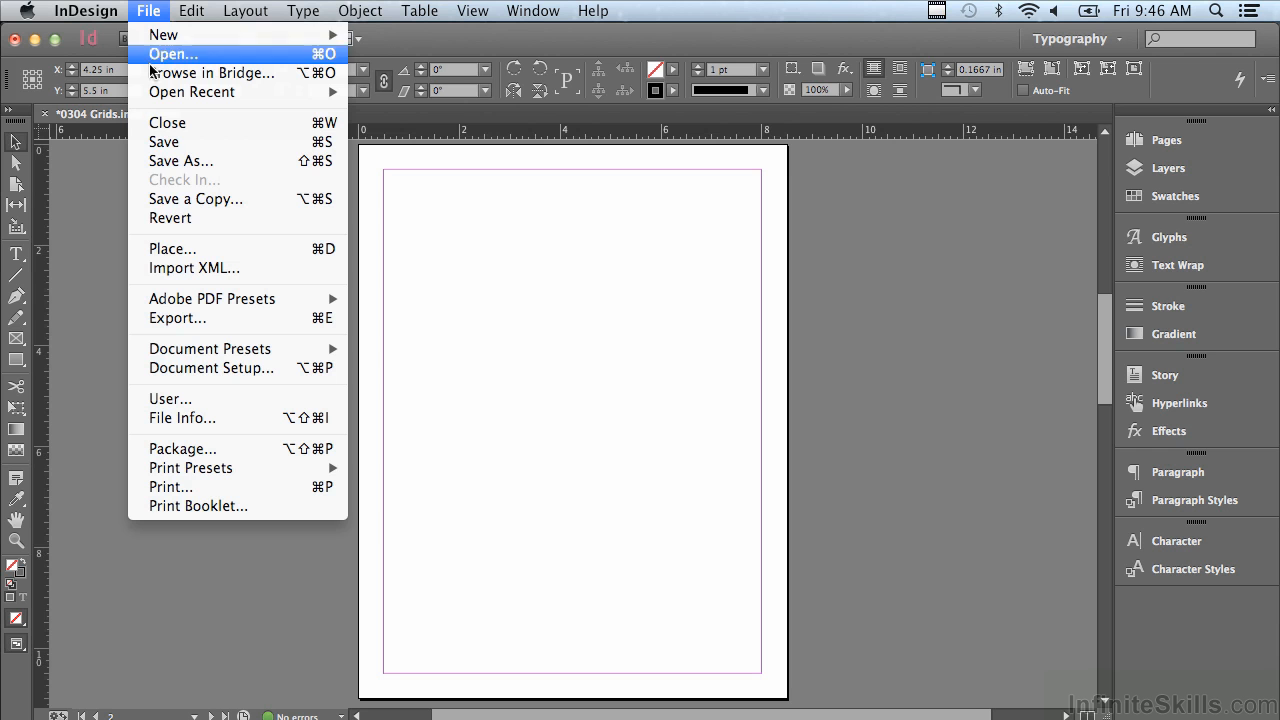
pyautogui.click(171, 248)
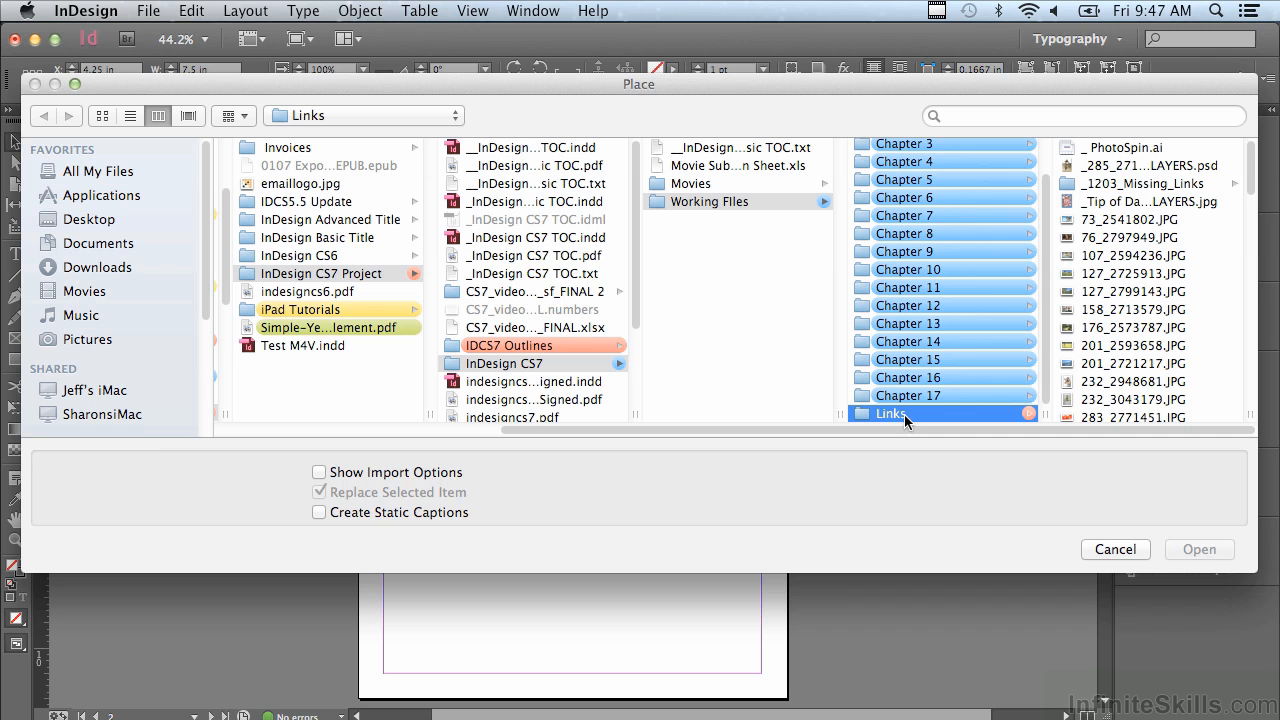
pyautogui.click(1187, 217)
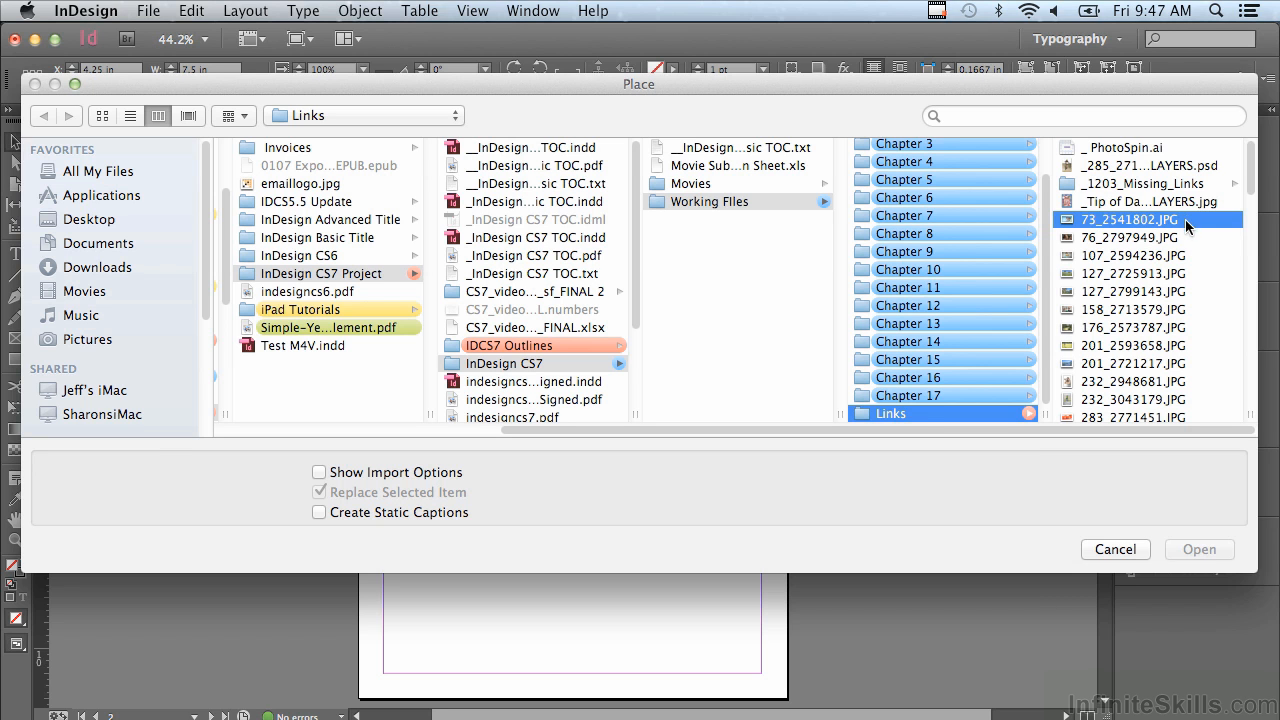
pyautogui.keyDown('shift'); pyautogui.click(1186, 237); pyautogui.keyUp('shift')
pyautogui.keyDown('shift'); pyautogui.click(1187, 255); pyautogui.keyUp('shift')
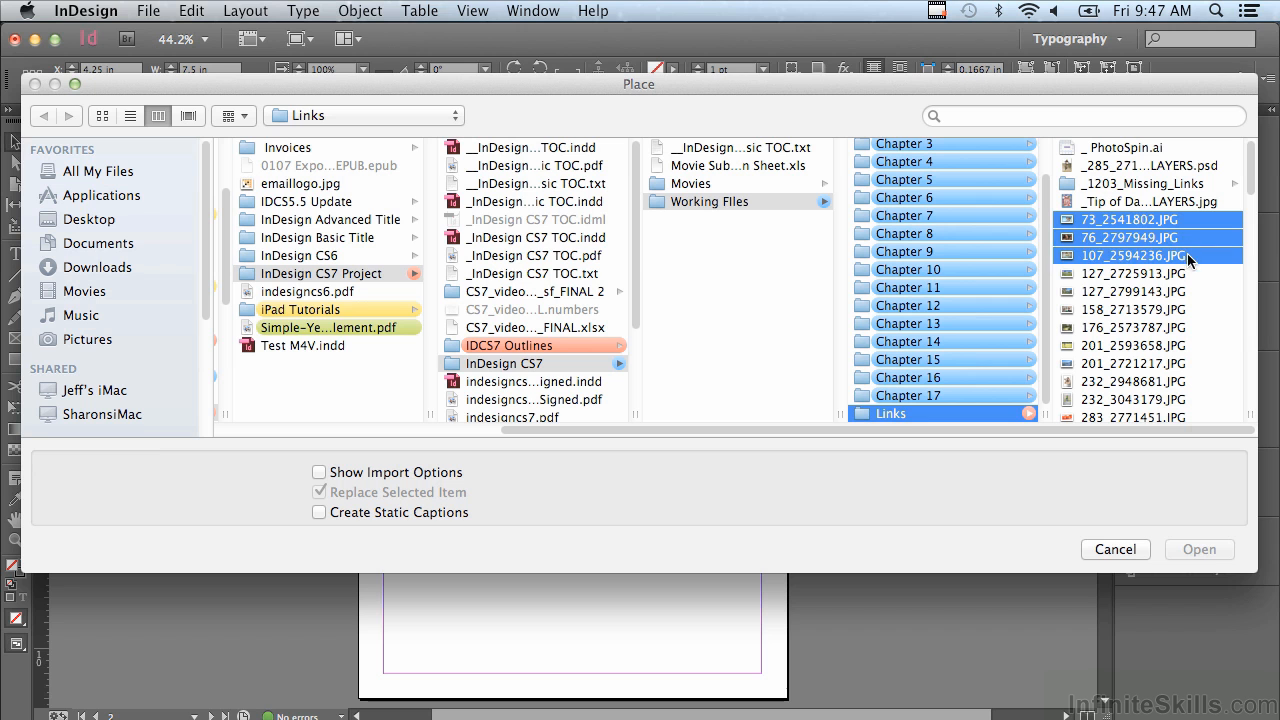
pyautogui.keyDown('shift'); pyautogui.click(1188, 273); pyautogui.keyUp('shift')
pyautogui.keyDown('shift'); pyautogui.click(1188, 291); pyautogui.keyUp('shift')
pyautogui.keyDown('shift'); pyautogui.click(1188, 309); pyautogui.keyUp('shift')
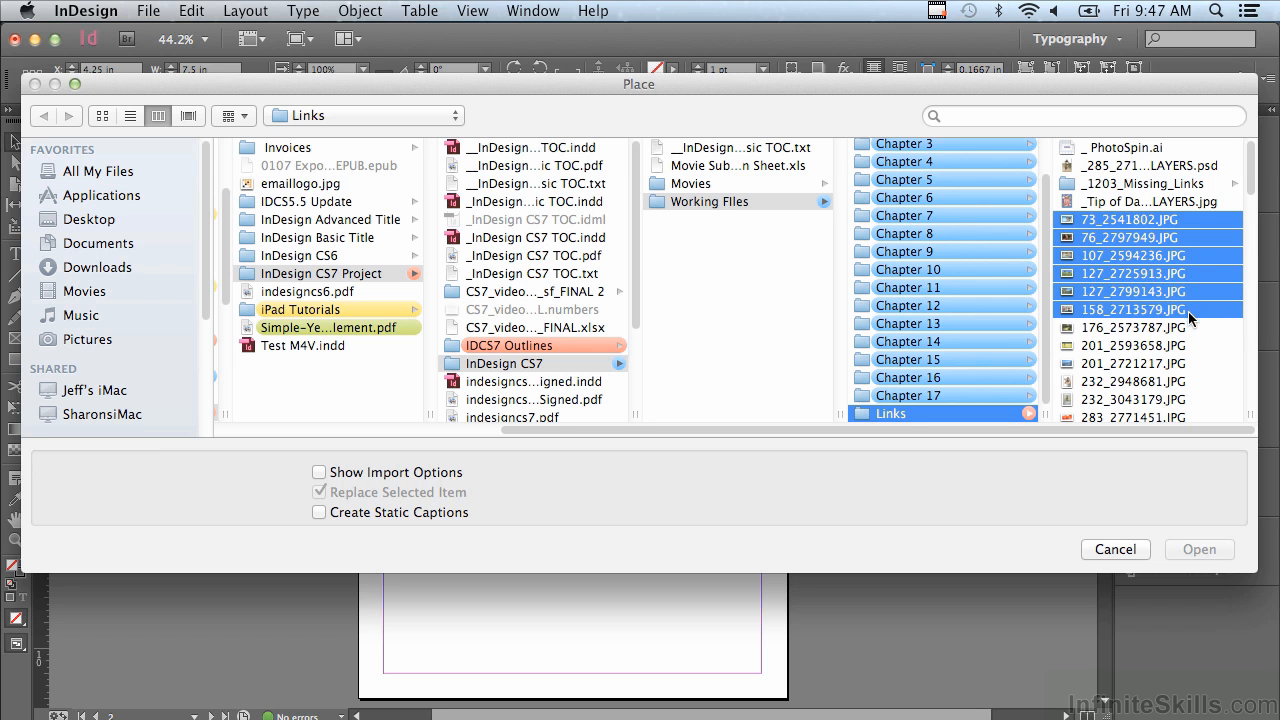
pyautogui.keyDown('shift'); pyautogui.click(1188, 327); pyautogui.keyUp('shift')
pyautogui.keyDown('shift'); pyautogui.click(1190, 345); pyautogui.keyUp('shift')
pyautogui.keyDown('shift'); pyautogui.click(1196, 363); pyautogui.keyUp('shift')
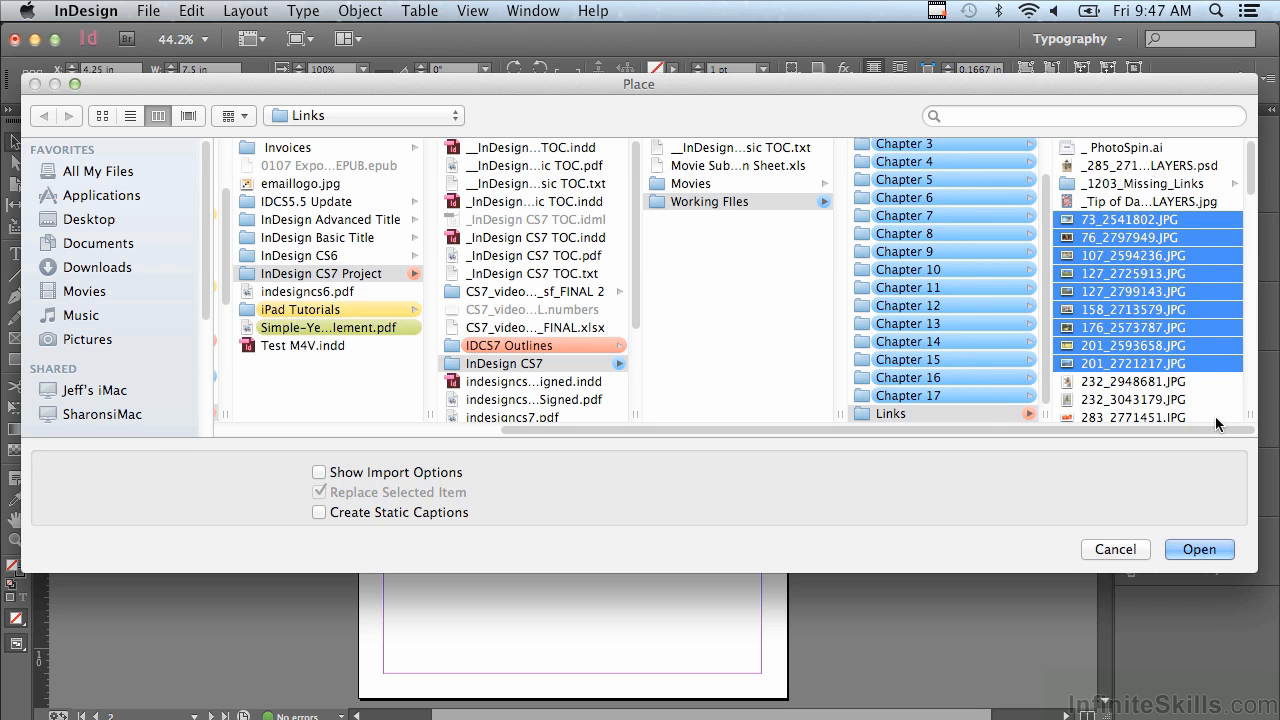
pyautogui.click(1199, 550)
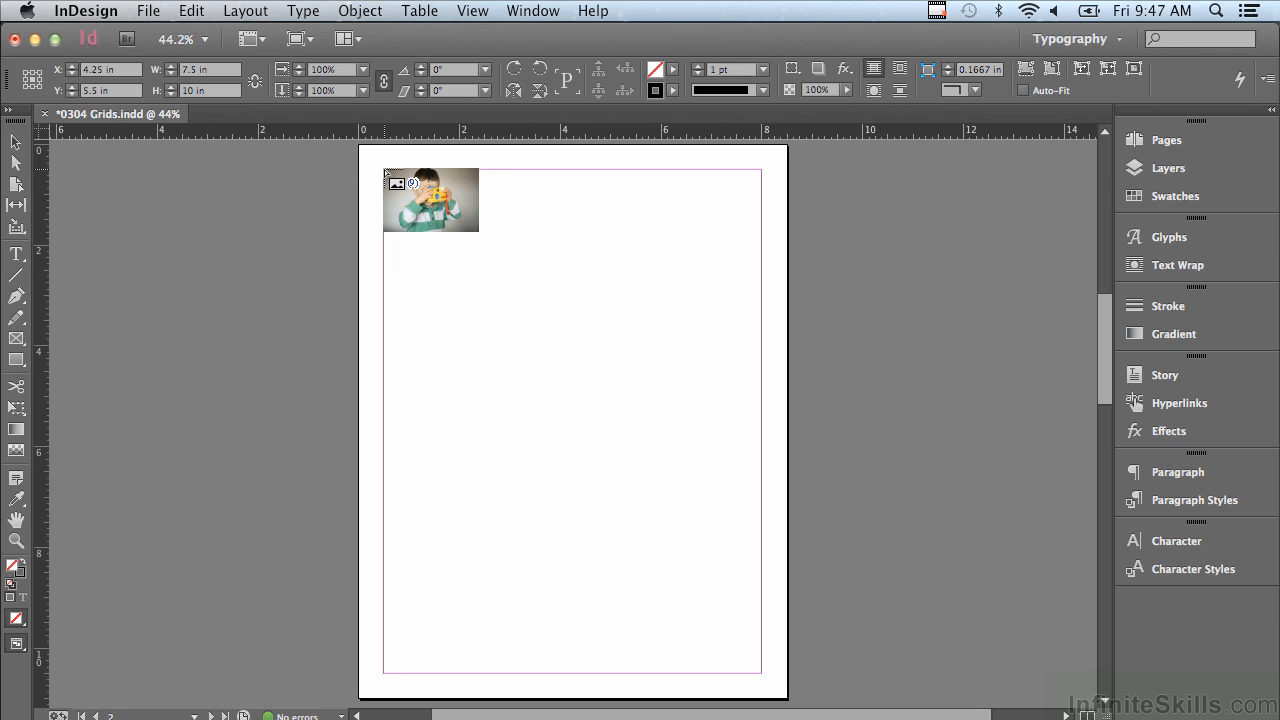
# Step: Place the loaded images on page 2 as a three-by-three grid spanning the margin width, about 7.5 by 5.76 in
pyautogui.moveTo(386, 171)
pyautogui.mouseDown()
pyautogui.moveTo(454, 257)
pyautogui.moveTo(649, 440)
pyautogui.moveTo(758, 453)
pyautogui.mouseUp()
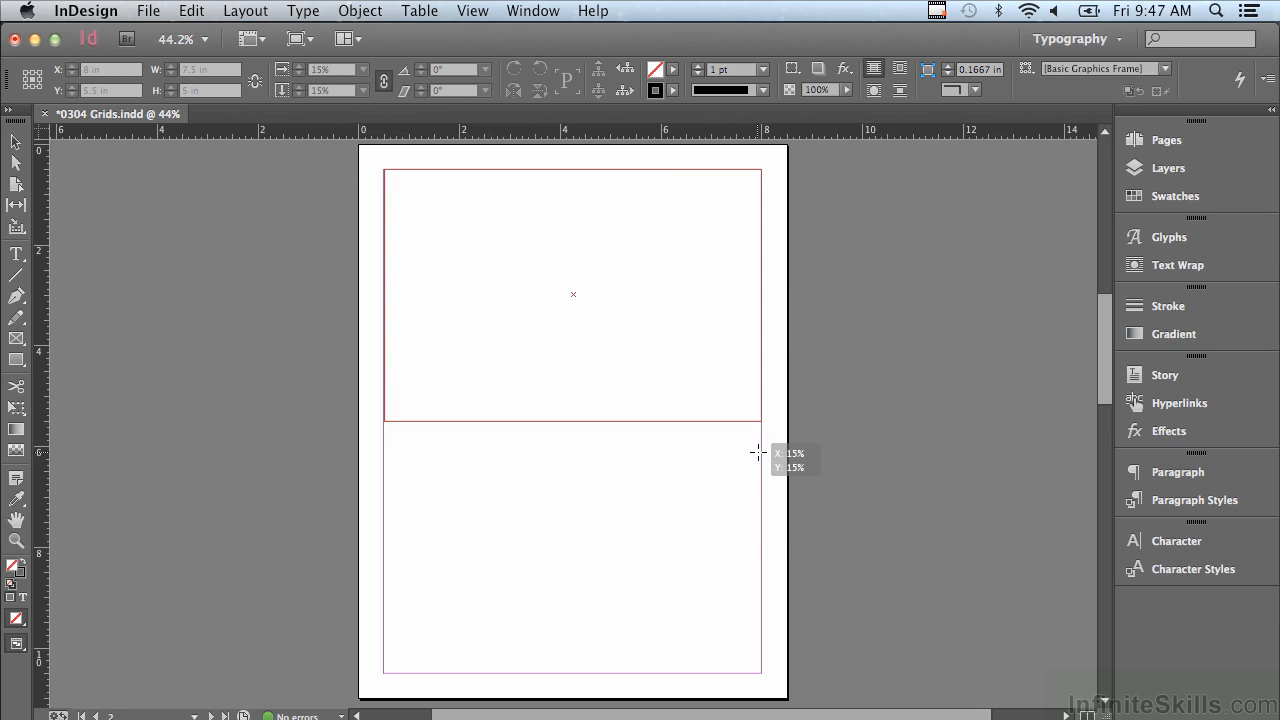
pyautogui.moveTo(758, 453); pyautogui.dragTo(761, 461)
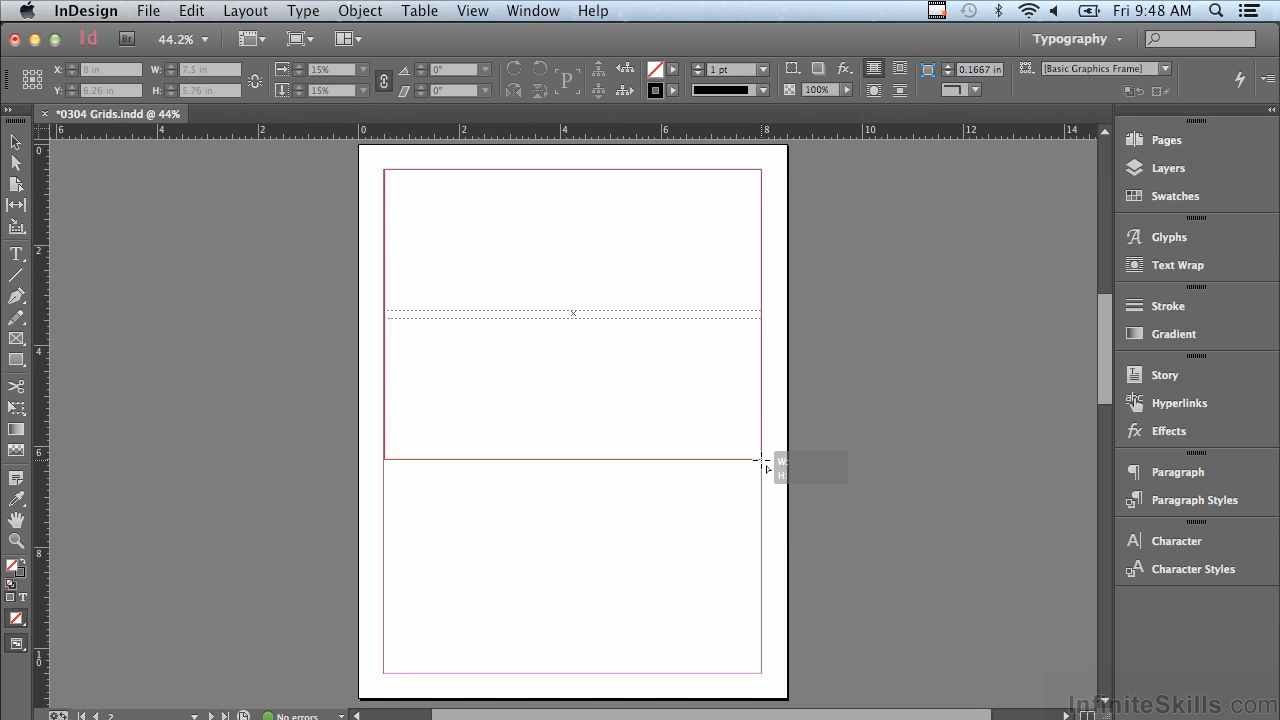
pyautogui.press('Up')
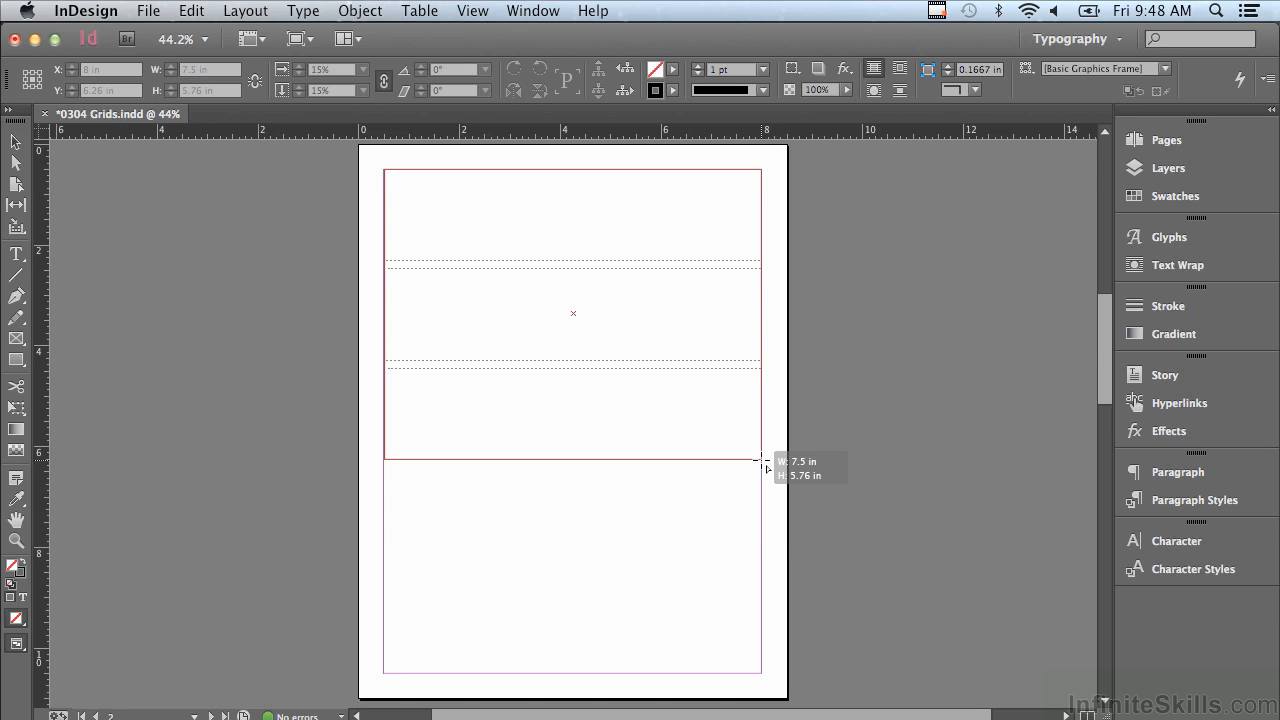
pyautogui.press('Right')
pyautogui.press('Right')
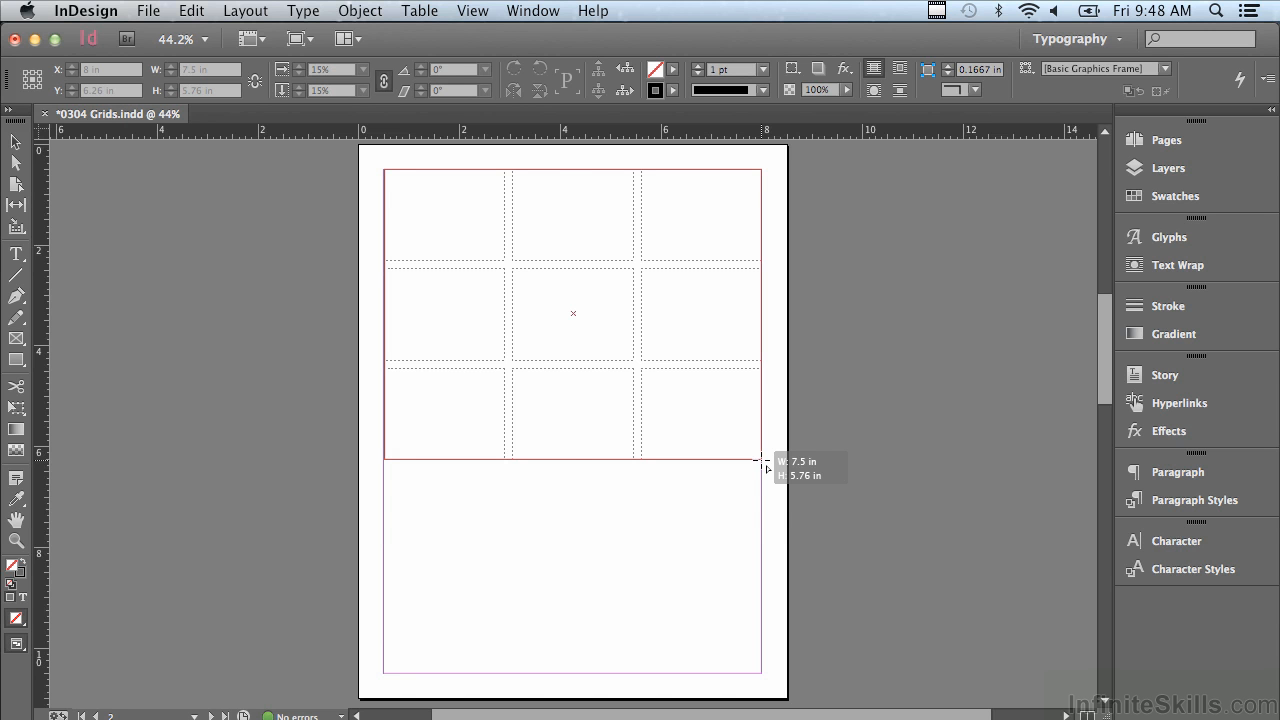
pyautogui.moveTo(762, 461); pyautogui.dragTo(762, 461)
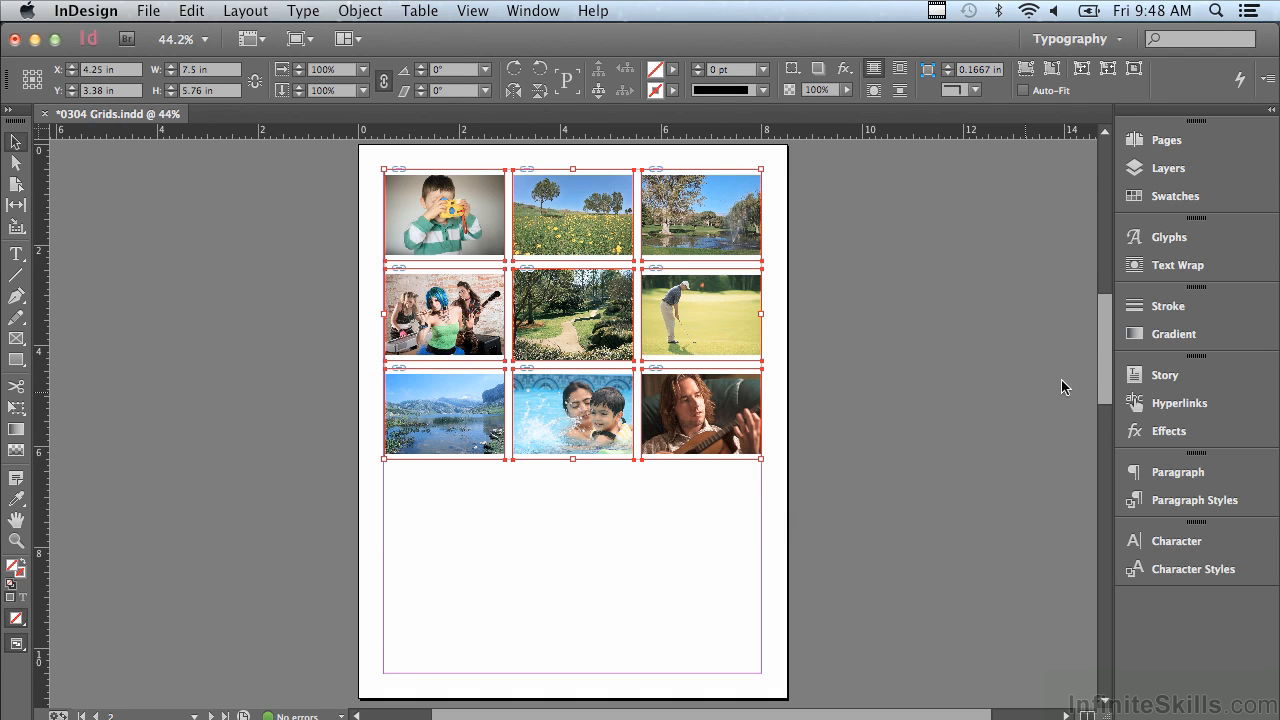
# Step: Show the document grid and inspect it closely on the upper half of page 3
pyautogui.moveTo(1106, 349); pyautogui.dragTo(1087, 470)
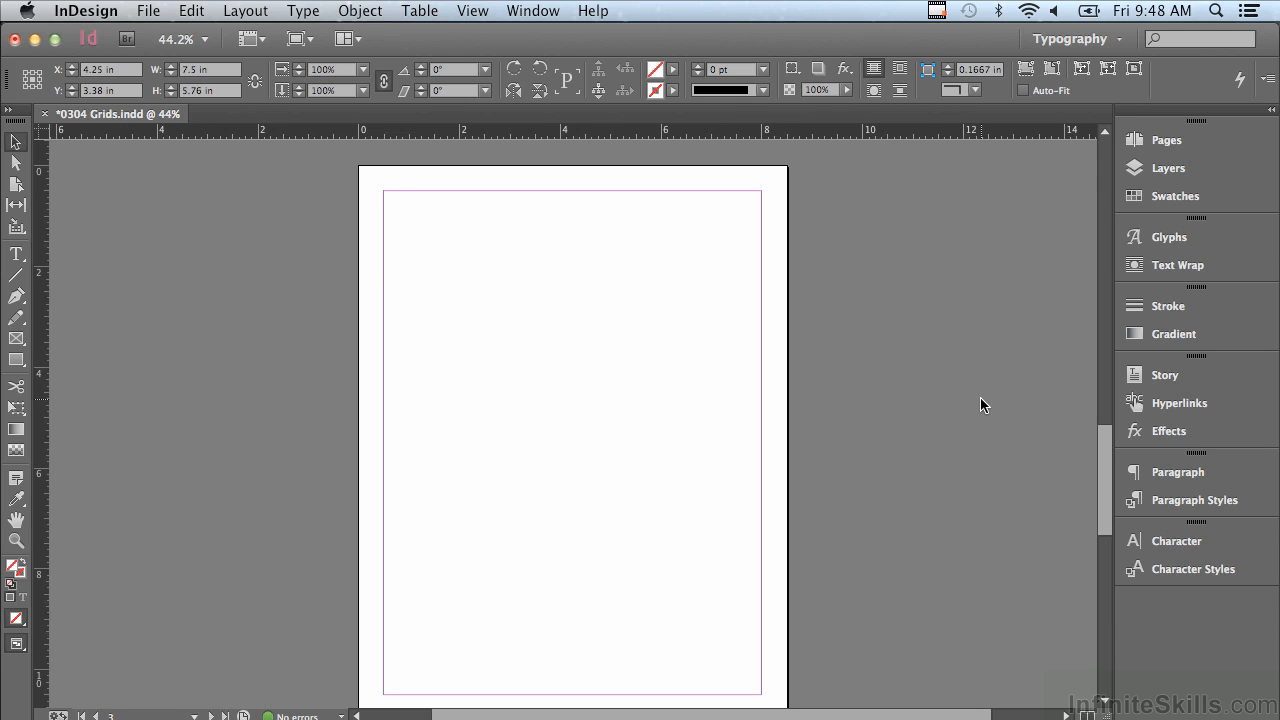
pyautogui.click(466, 12)
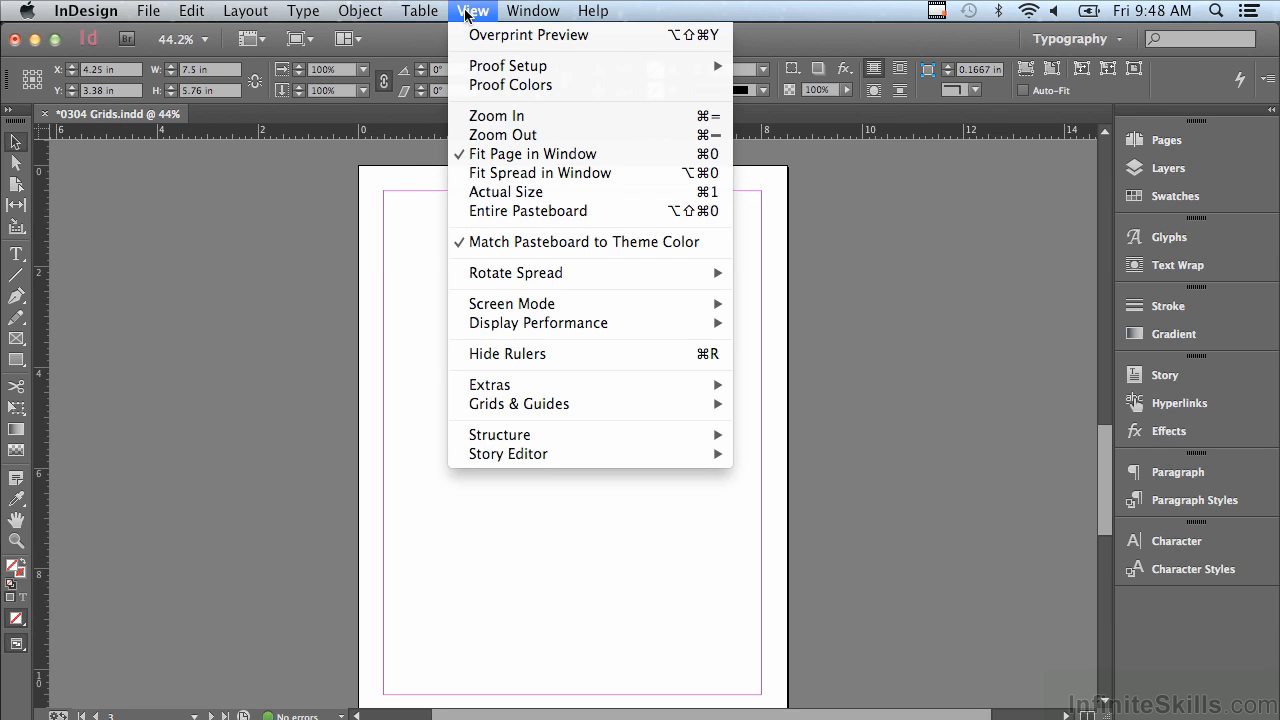
pyautogui.moveTo(508, 405)
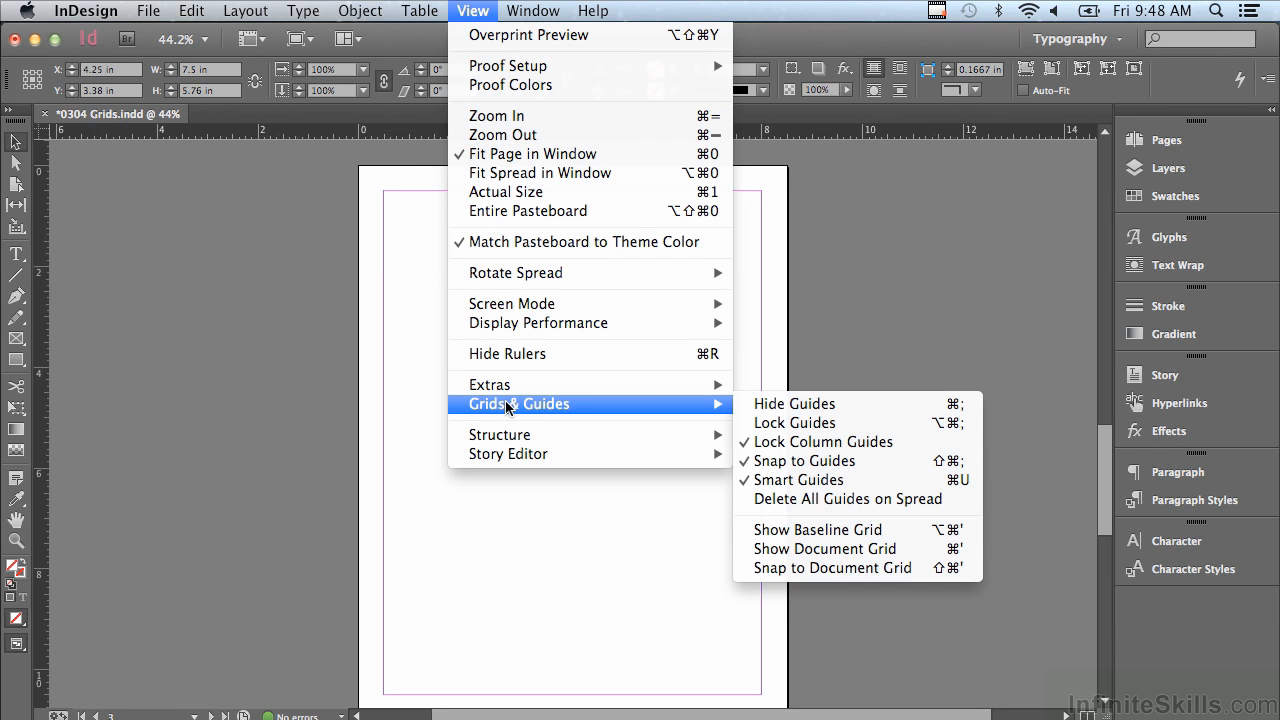
pyautogui.click(801, 551)
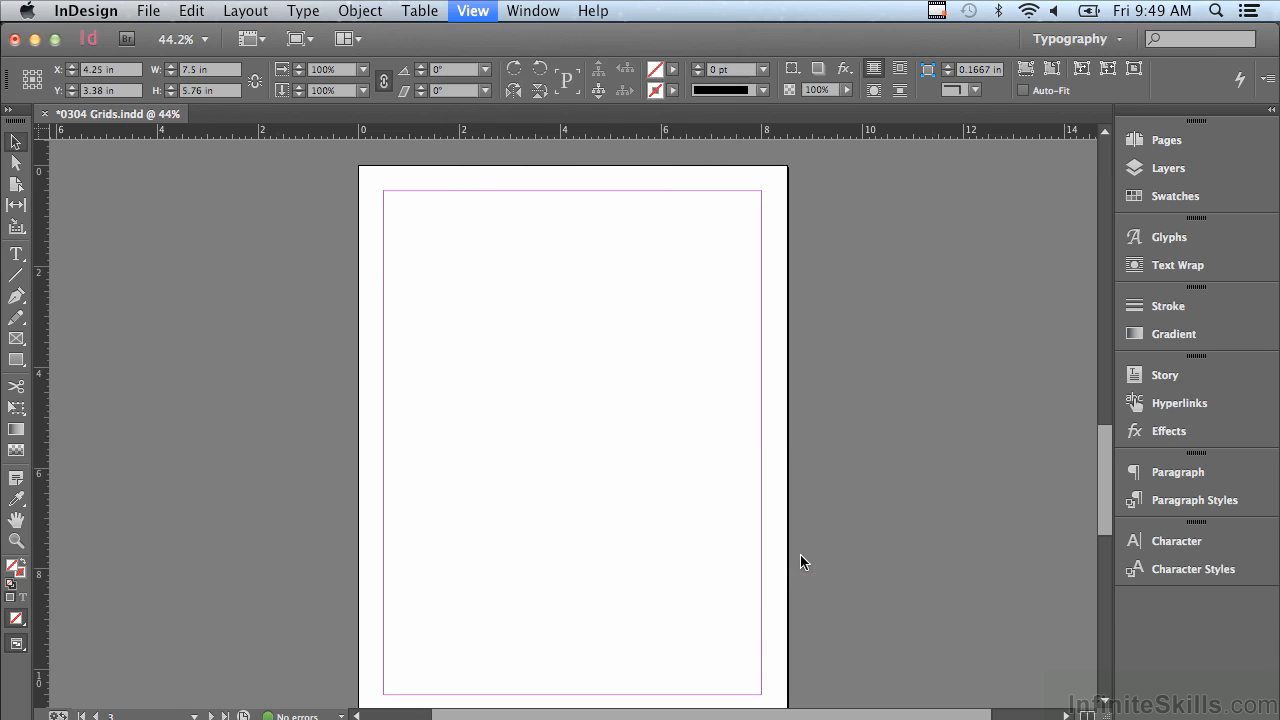
pyautogui.click(16, 540)
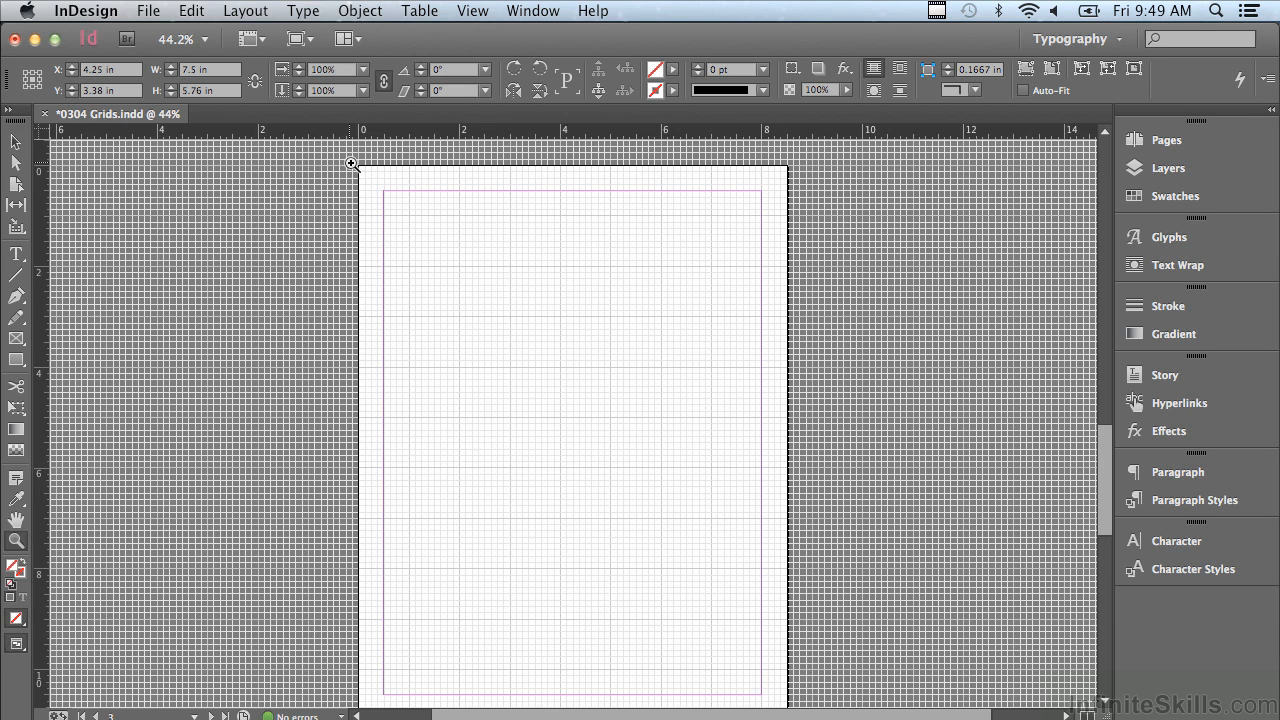
pyautogui.moveTo(358, 165); pyautogui.dragTo(790, 443)
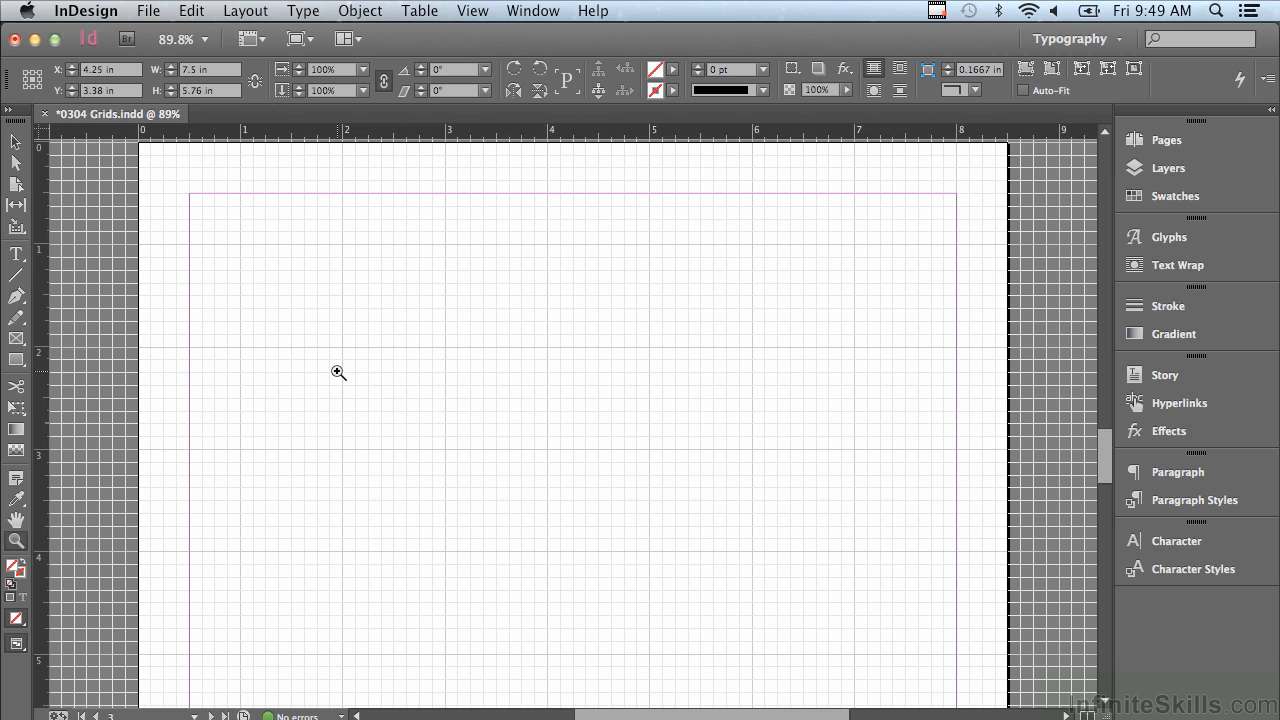
# Step: Draw a trial rectangle about 1.24 by 1.2 in from the 1 in grid intersection on page 3, and delete it
pyautogui.click(17, 362)
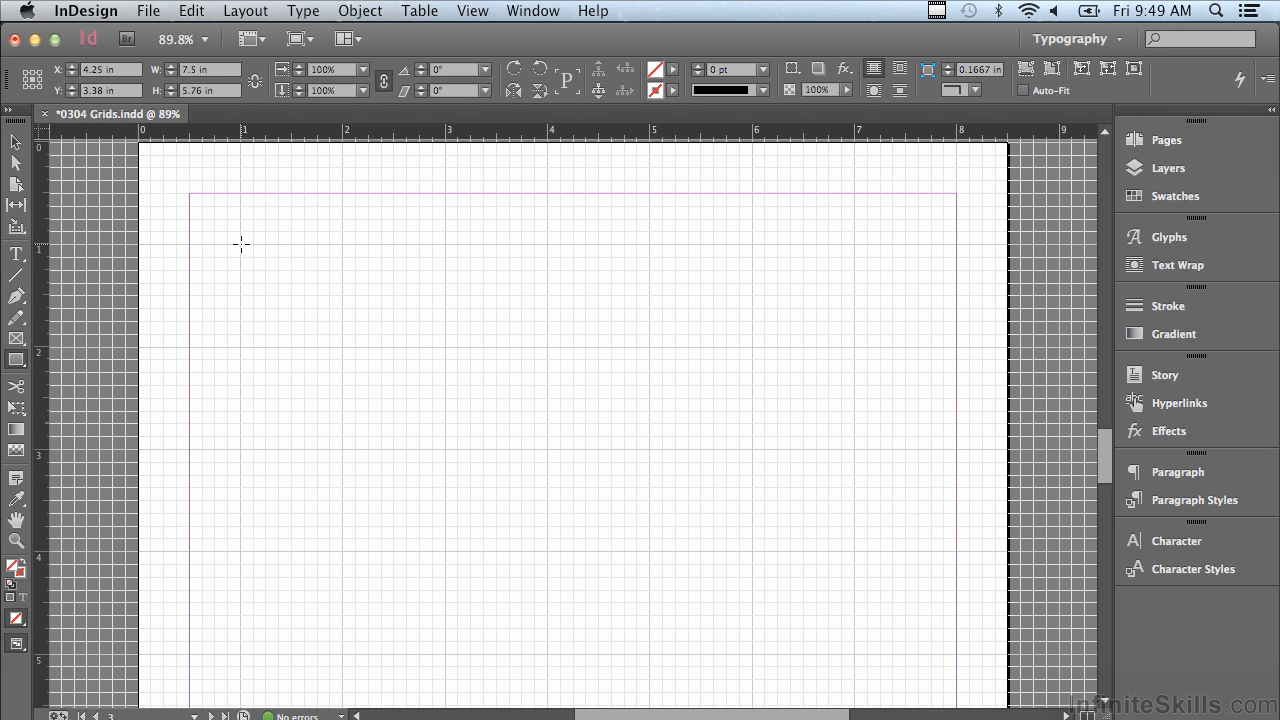
pyautogui.moveTo(241, 244); pyautogui.dragTo(368, 369)
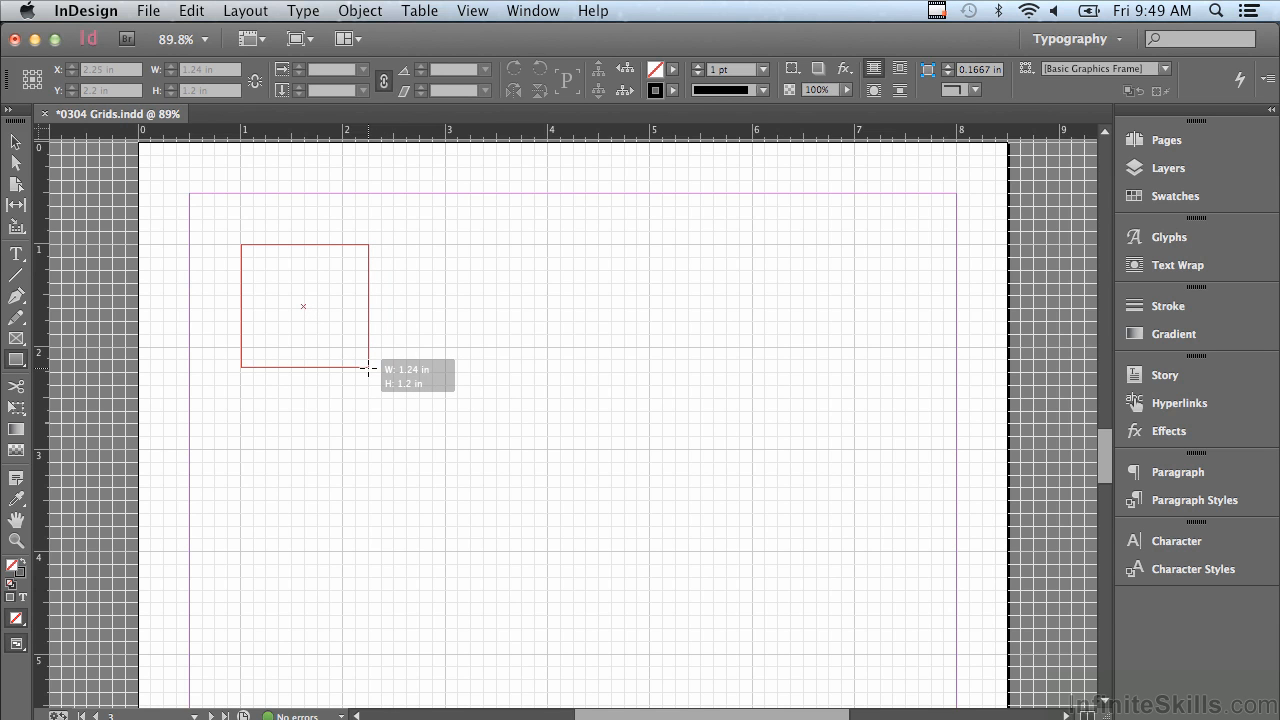
pyautogui.moveTo(368, 369); pyautogui.dragTo(369, 370)
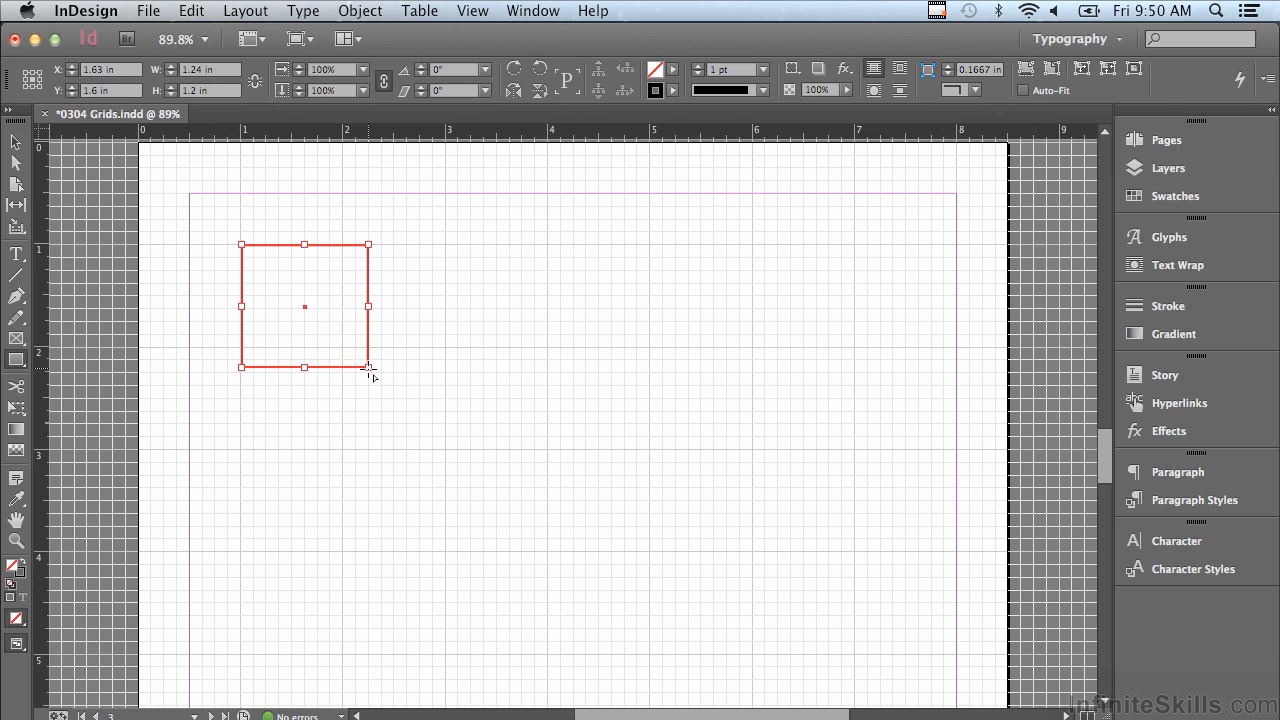
pyautogui.press('Delete')
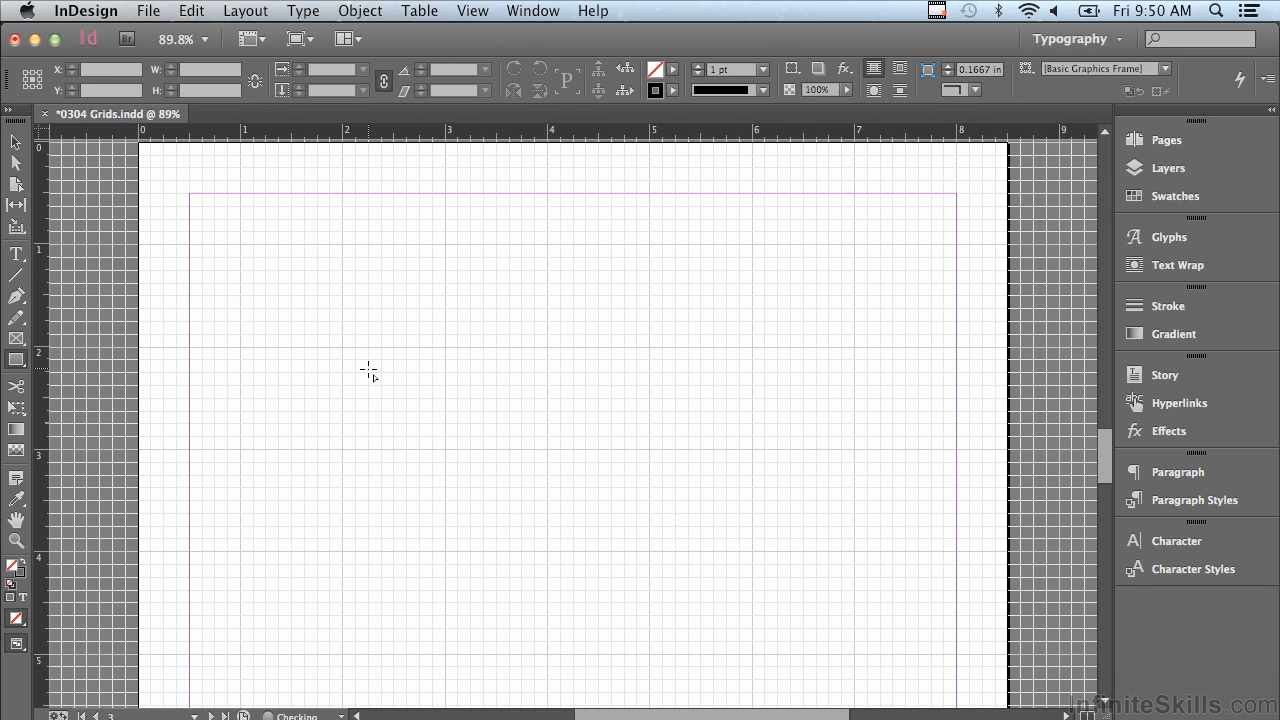
# Step: Turn on snapping to the document grid
pyautogui.click(497, 12)
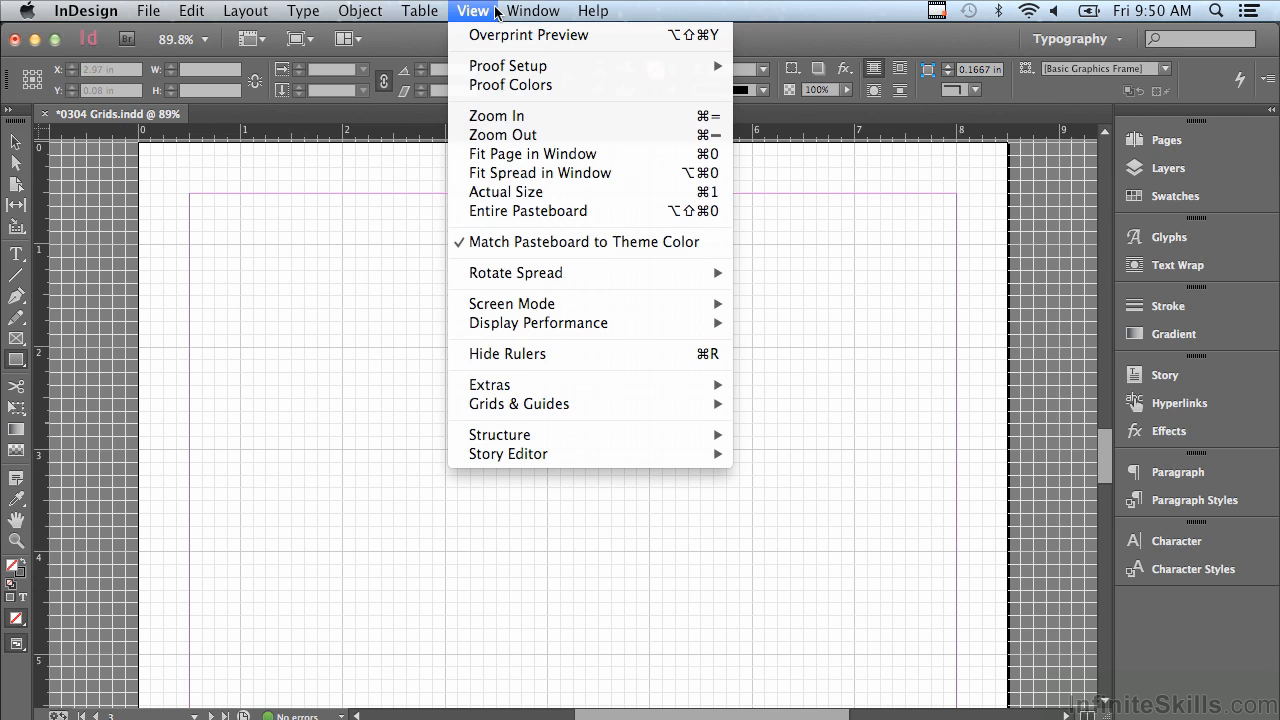
pyautogui.moveTo(492, 405)
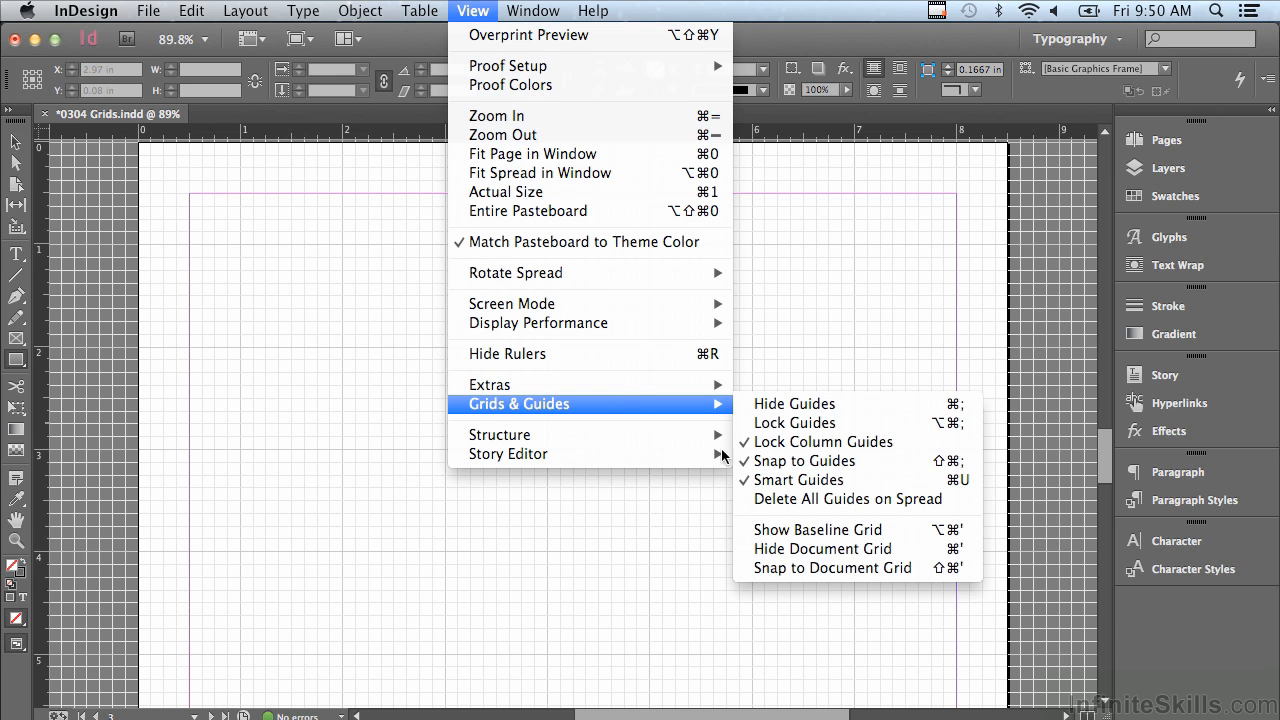
pyautogui.click(809, 568)
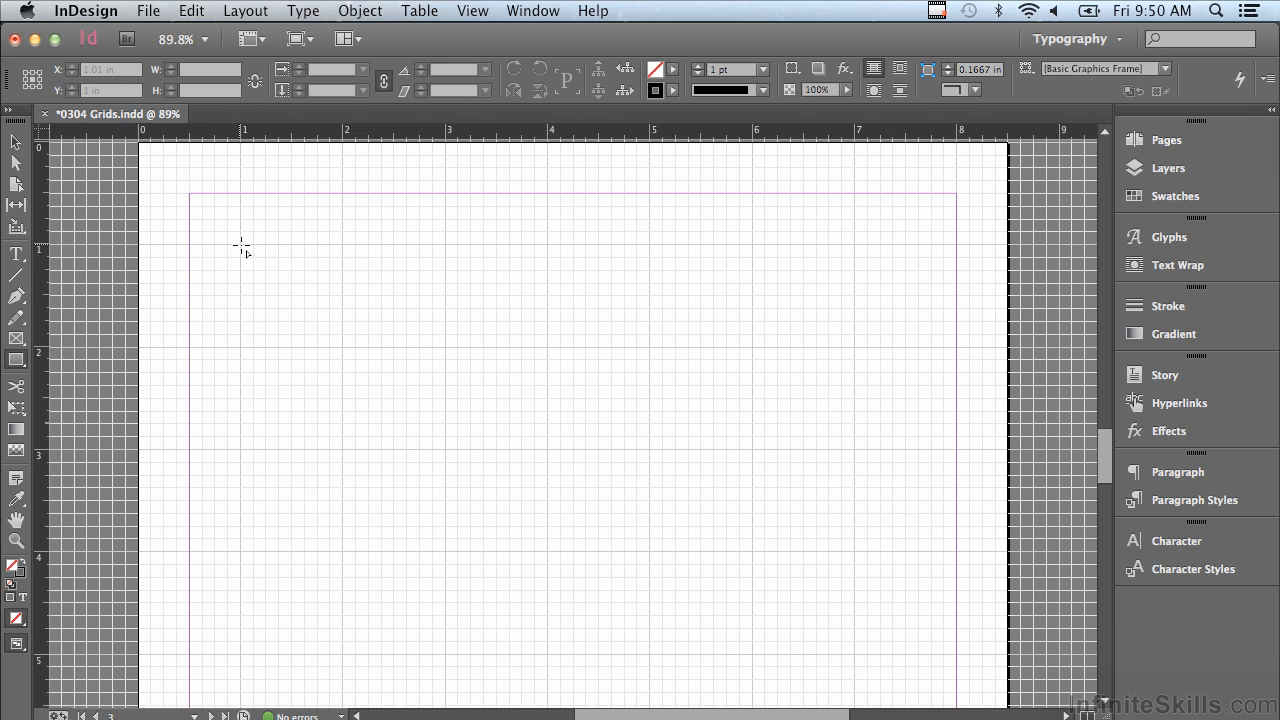
# Step: Draw three 0.875 in square frames in a row on page 3, starting at the 1, 2 and 3 in gridlines, 1 in down
pyautogui.moveTo(241, 247); pyautogui.dragTo(329, 334)
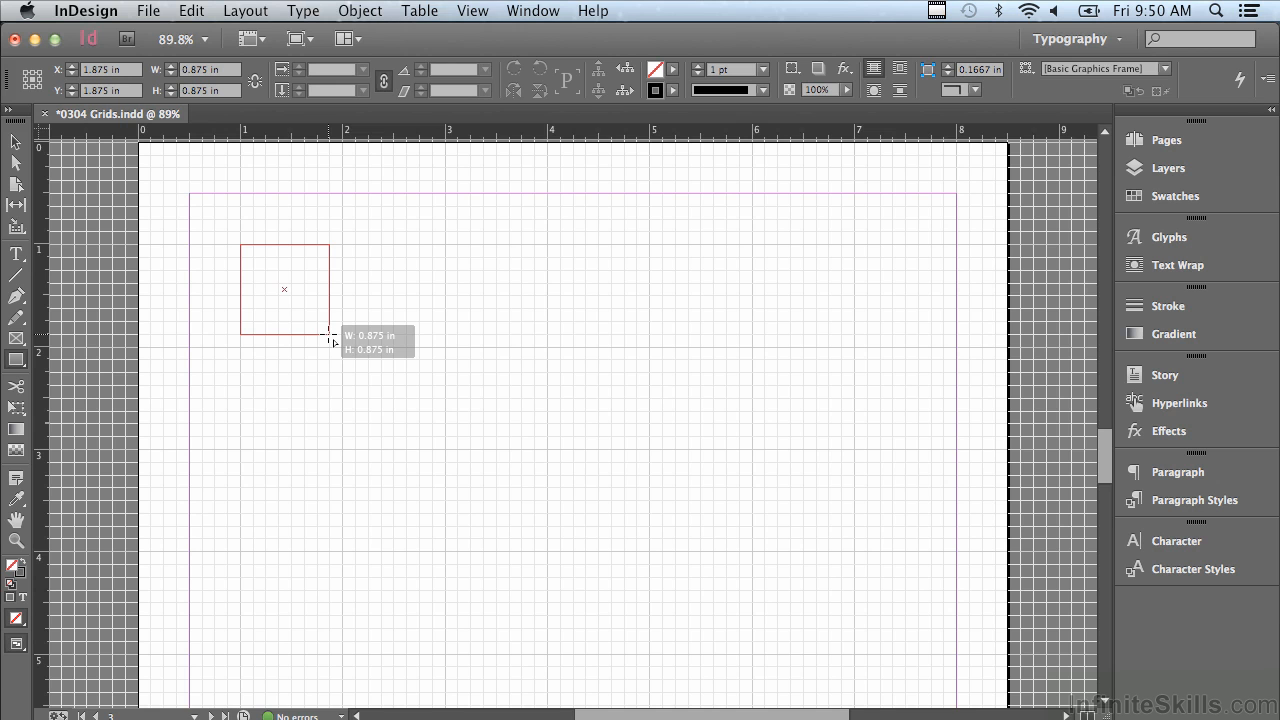
pyautogui.moveTo(331, 338); pyautogui.dragTo(332, 336)
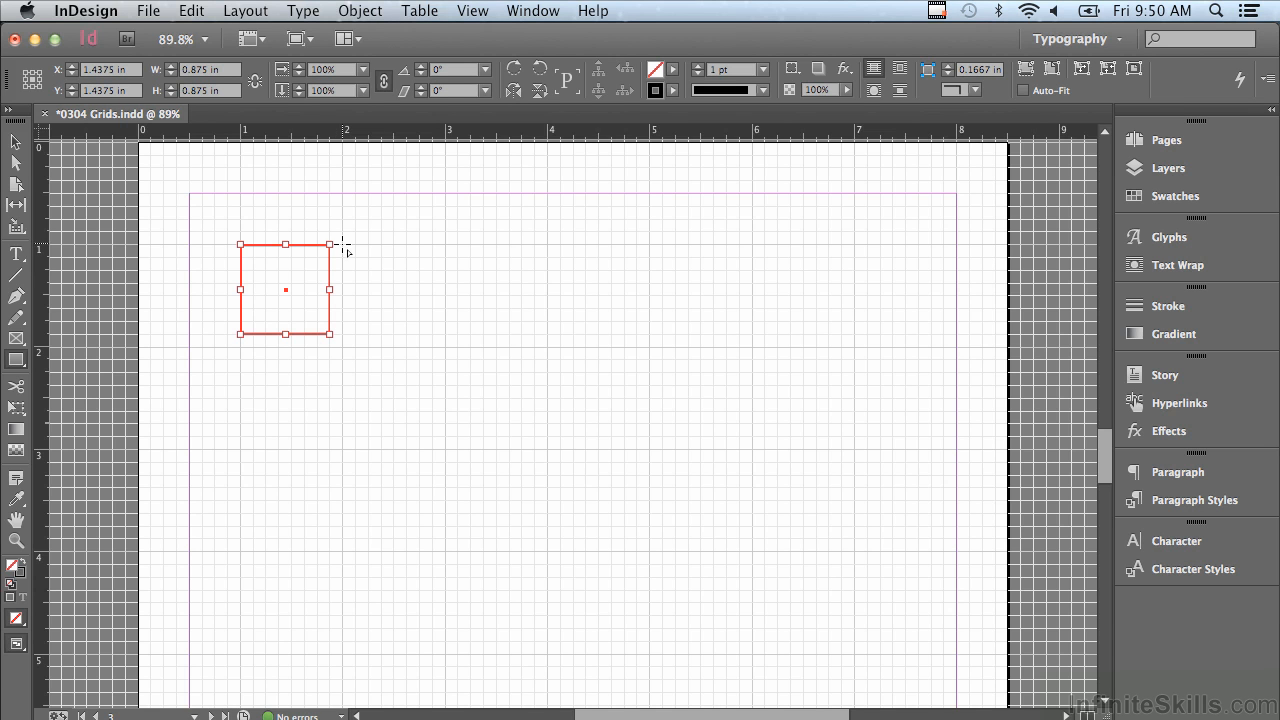
pyautogui.moveTo(342, 244); pyautogui.dragTo(433, 335)
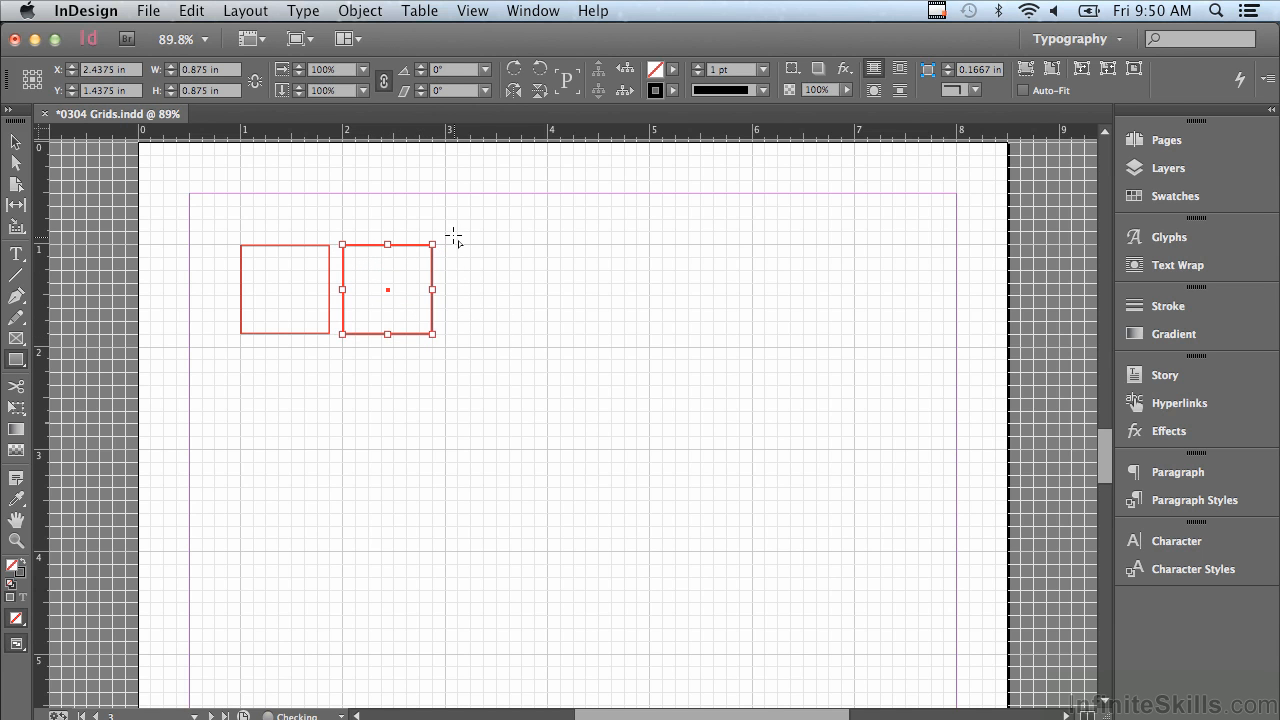
pyautogui.moveTo(446, 245); pyautogui.dragTo(535, 336)
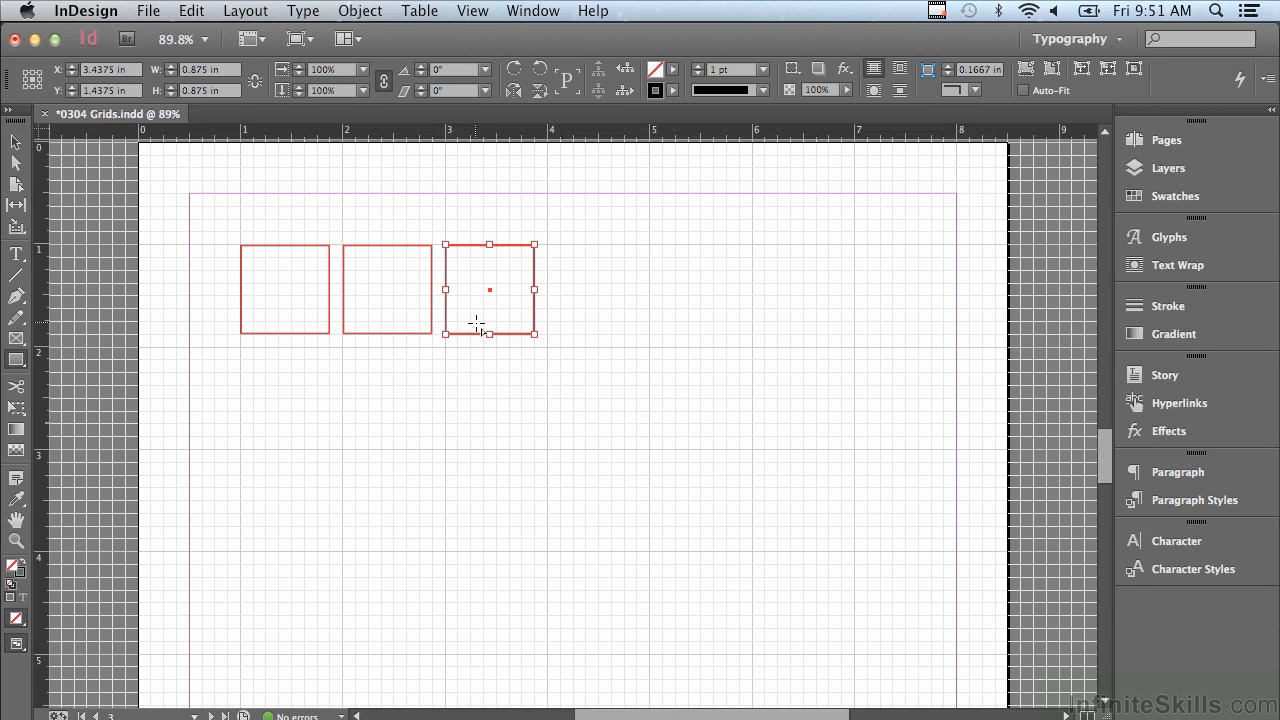
# Step: Examine the document grid's gridline spacing and subdivisions in the Grids preferences
pyautogui.press('super+k')
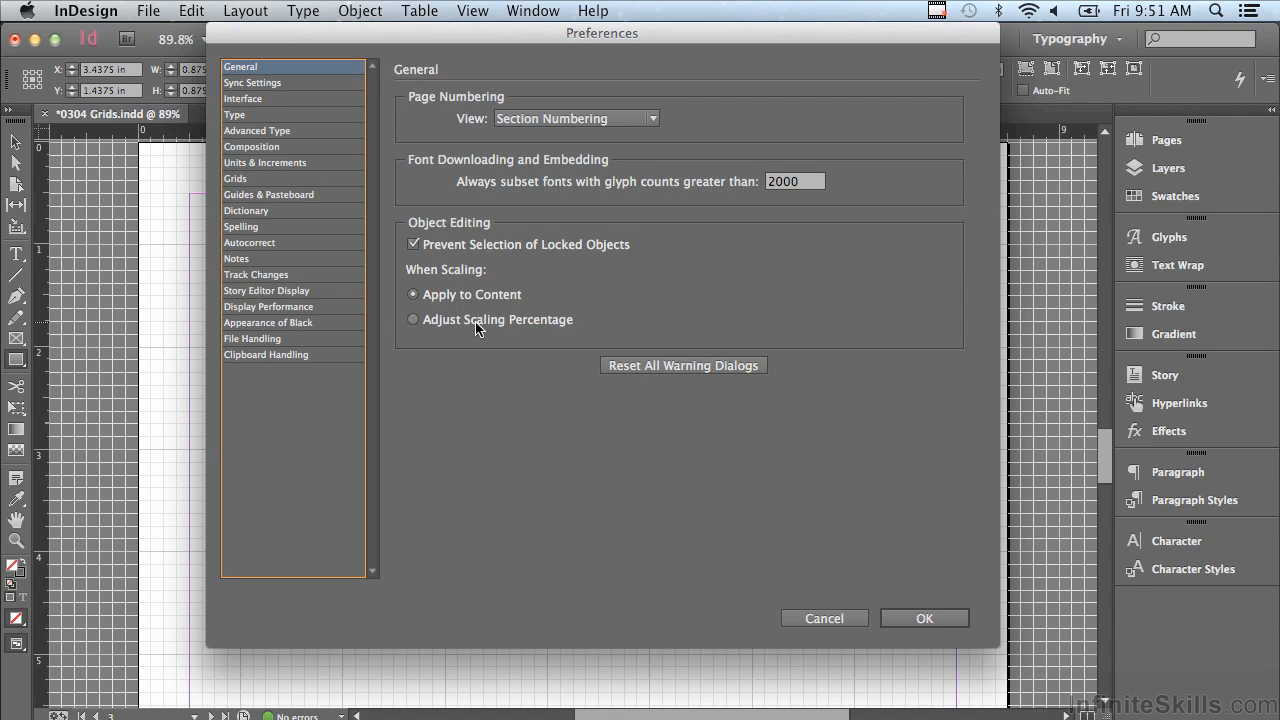
pyautogui.click(234, 179)
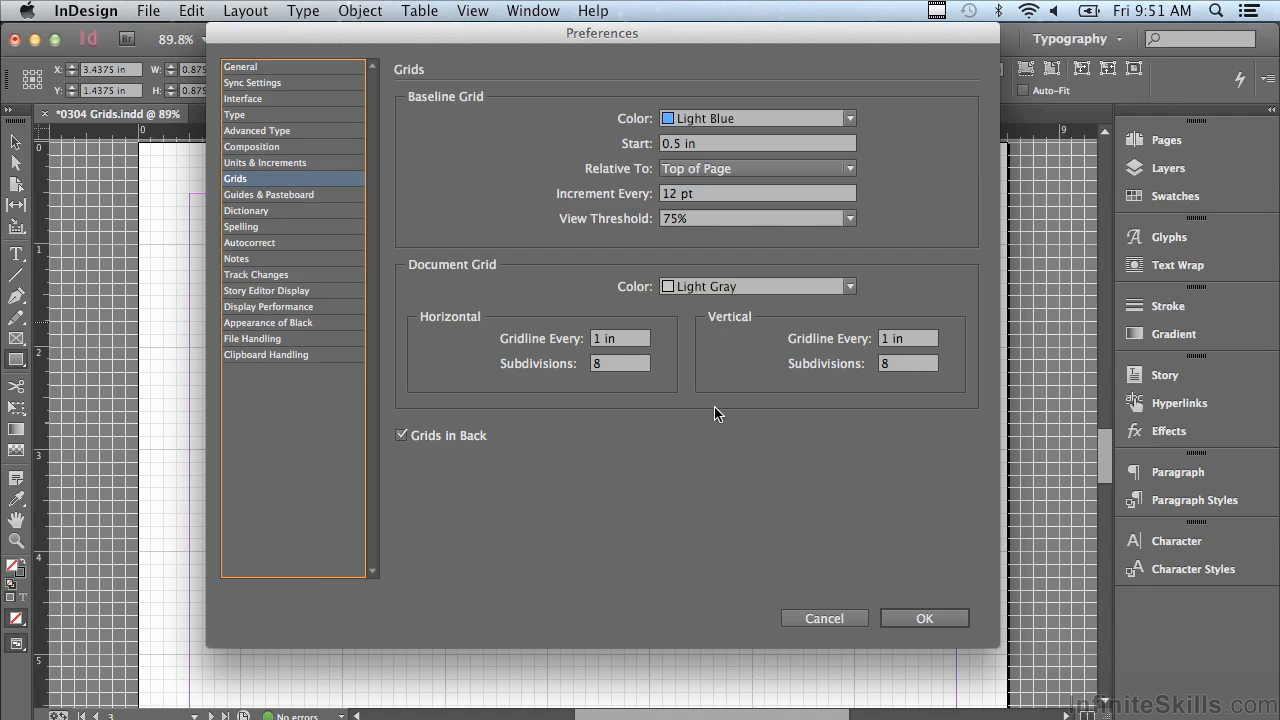
pyautogui.click(918, 618)
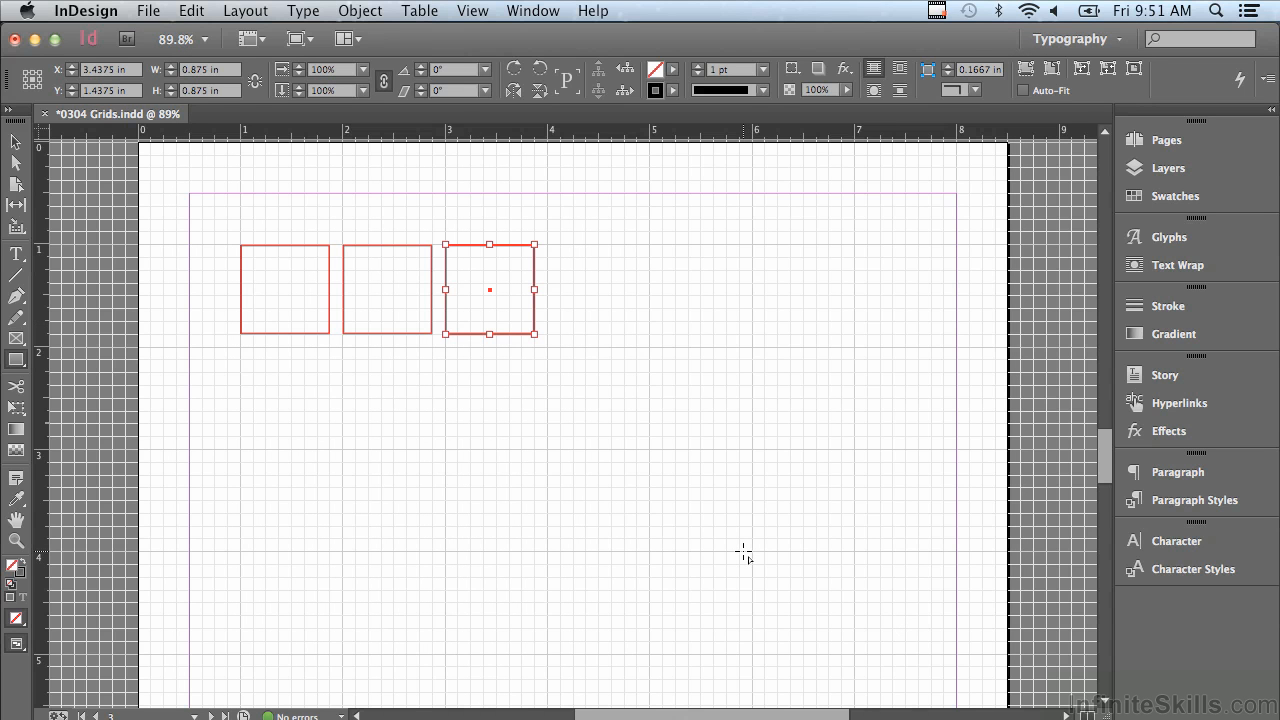
# Step: Hide the document grid and move the third square out of the row to X 4.125 in, Y 1.625 in
pyautogui.click(472, 12)
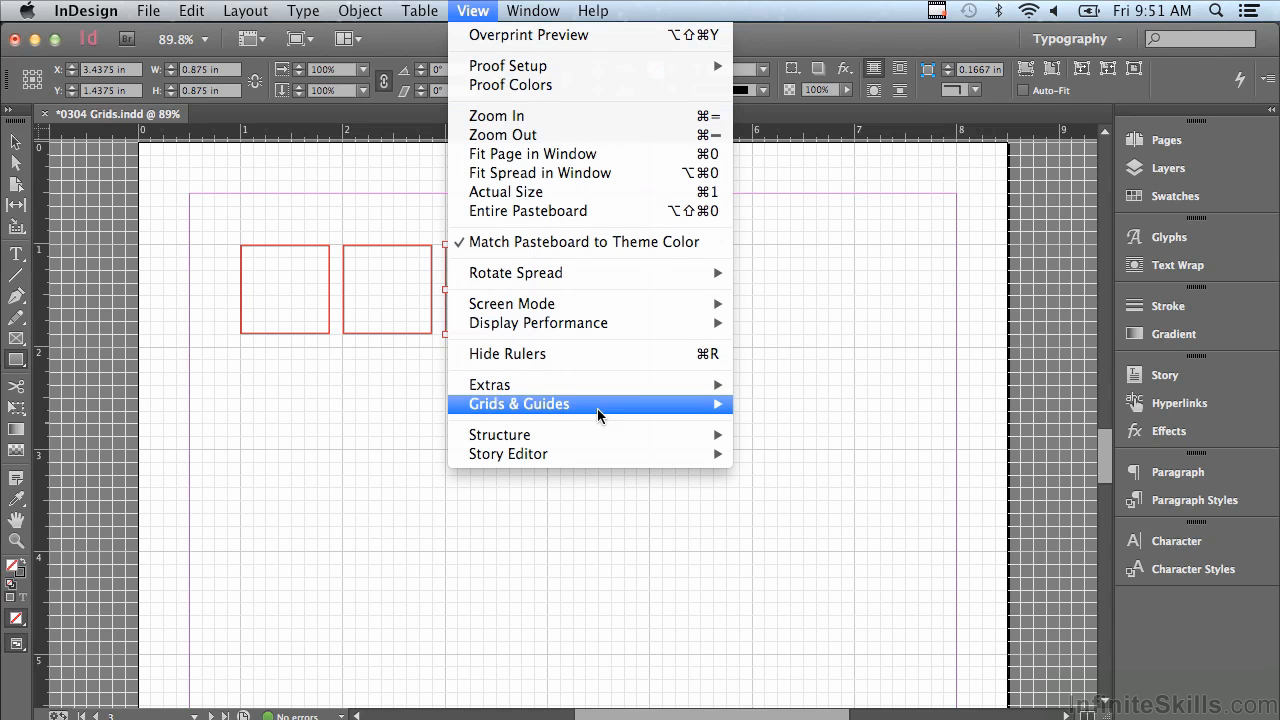
pyautogui.moveTo(598, 414)
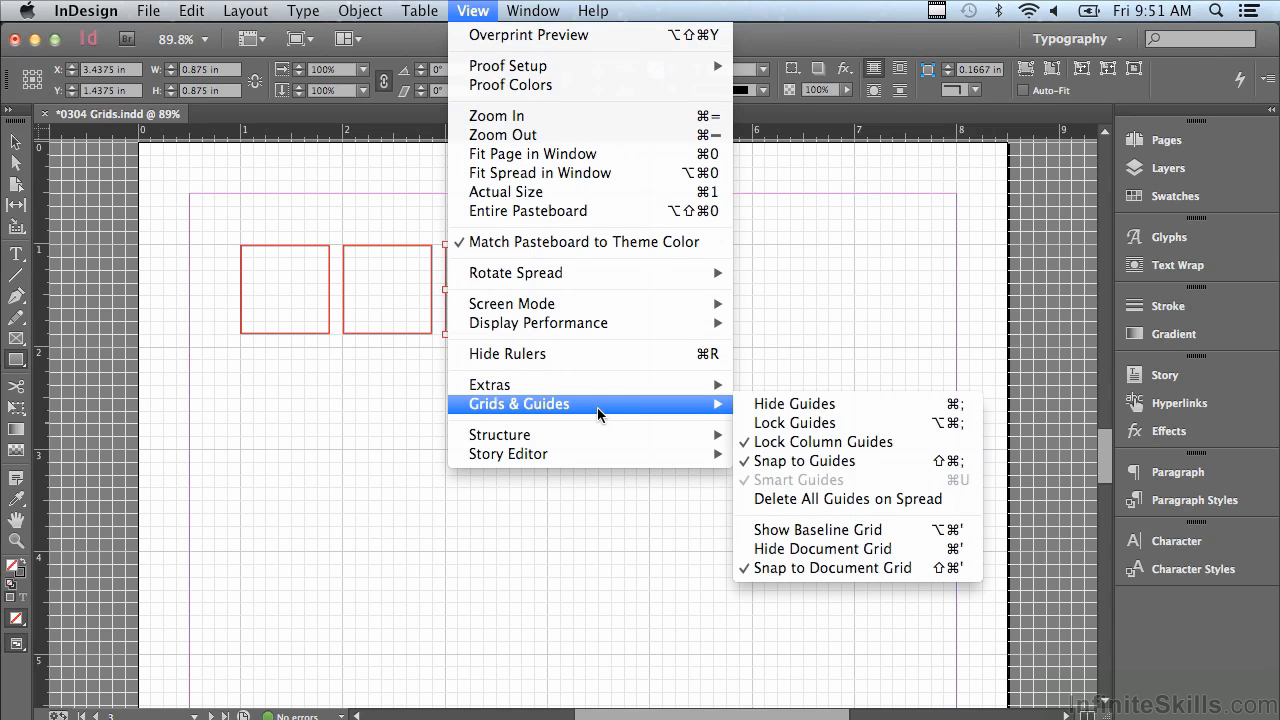
pyautogui.click(788, 556)
pyautogui.press('v')
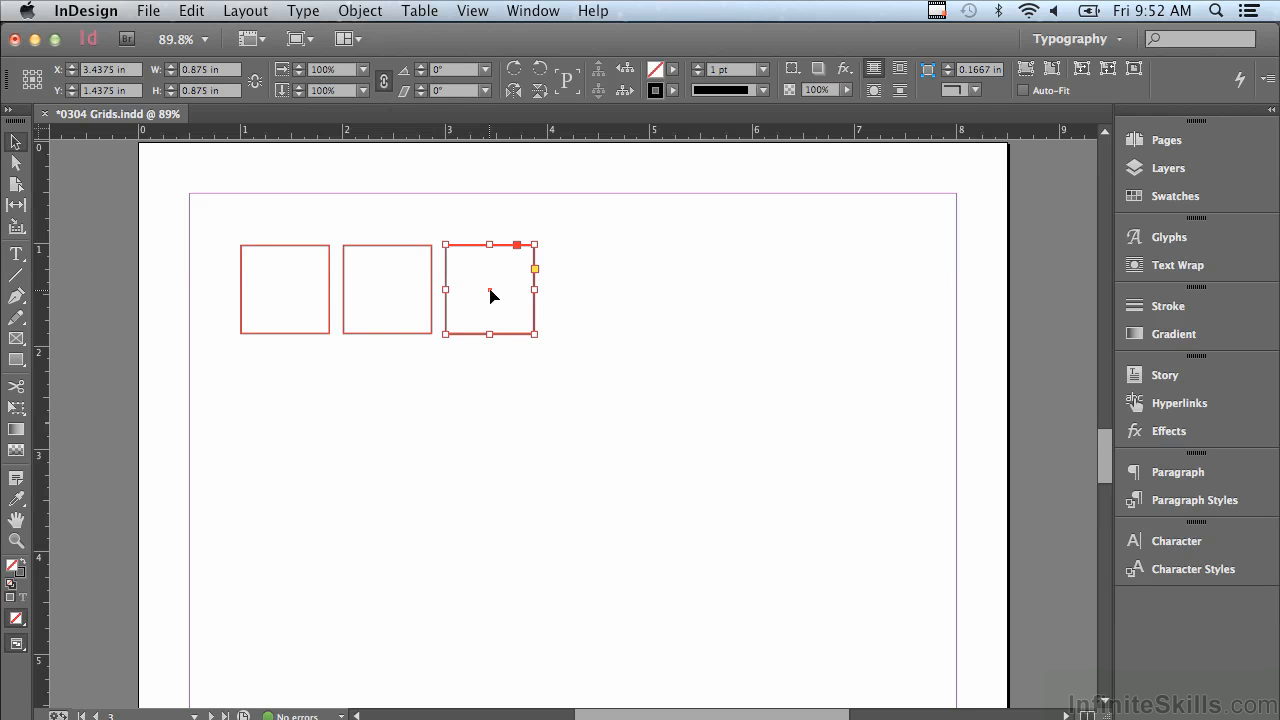
pyautogui.moveTo(490, 295); pyautogui.dragTo(563, 314)
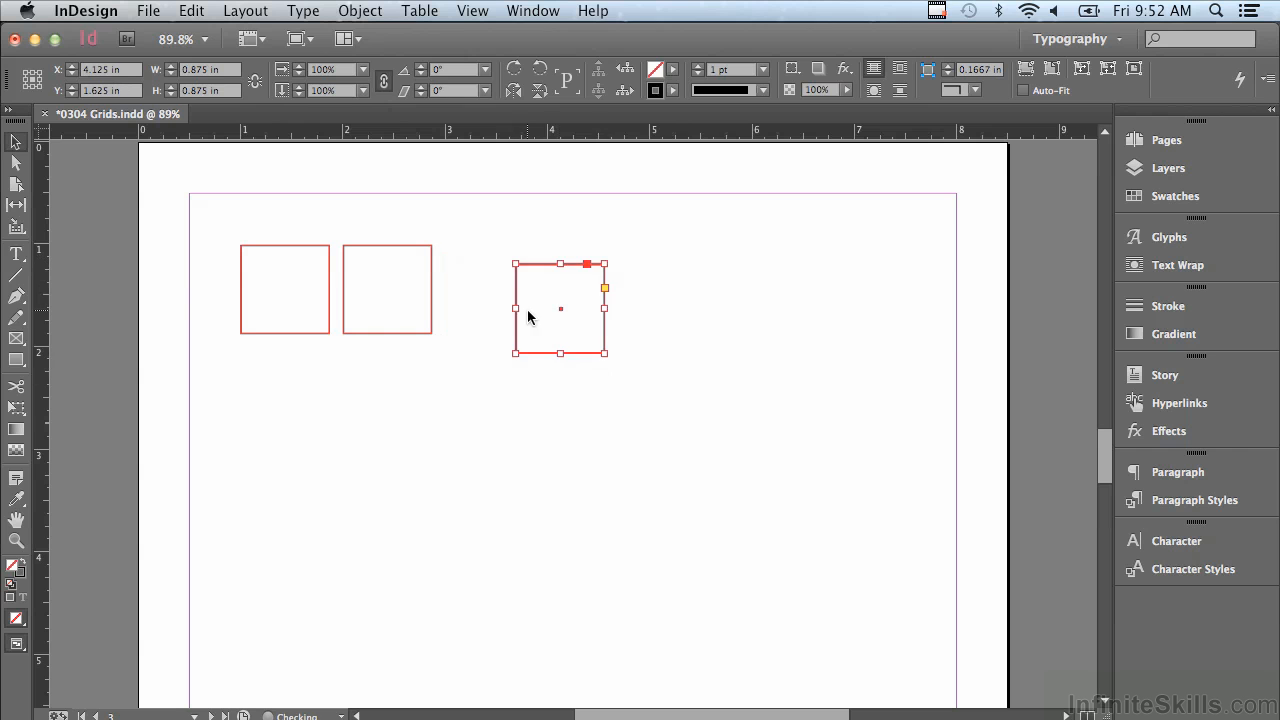
# Step: Turn off snapping to the document grid and move the third square to X 3.6175 in, Y 1.4375 in, level with the other two
pyautogui.click(469, 12)
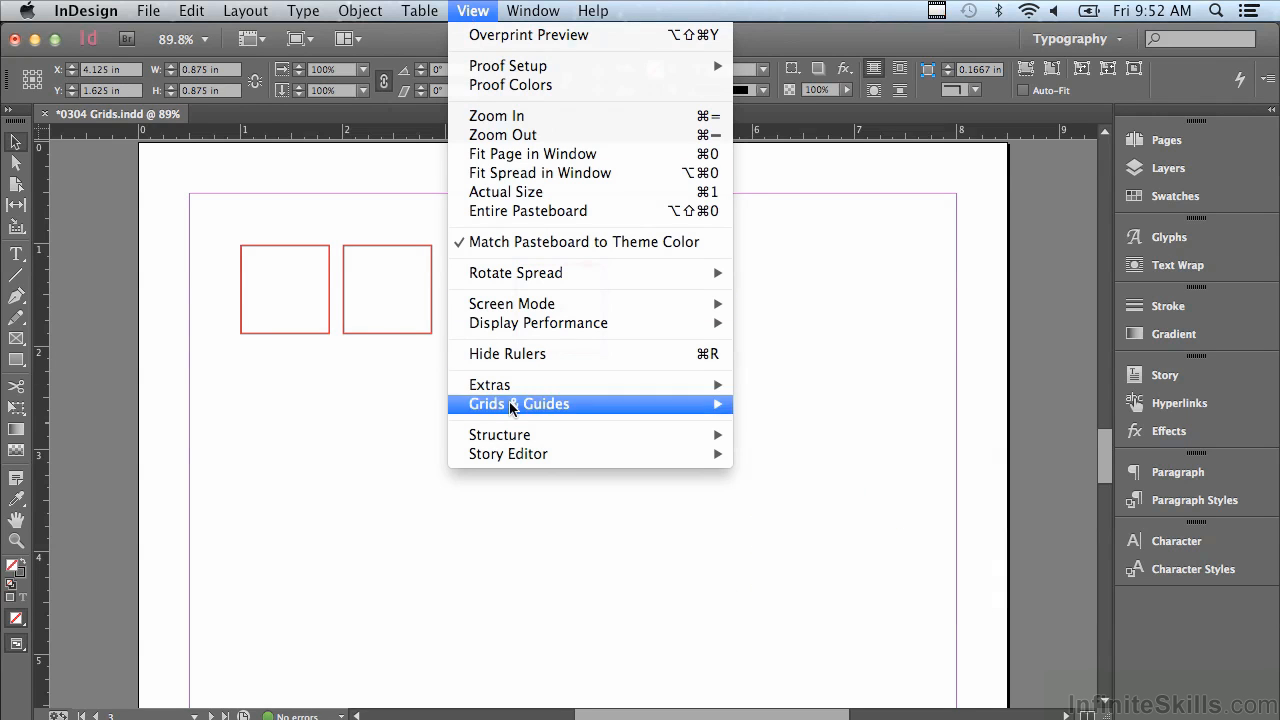
pyautogui.moveTo(526, 404)
pyautogui.click(759, 570)
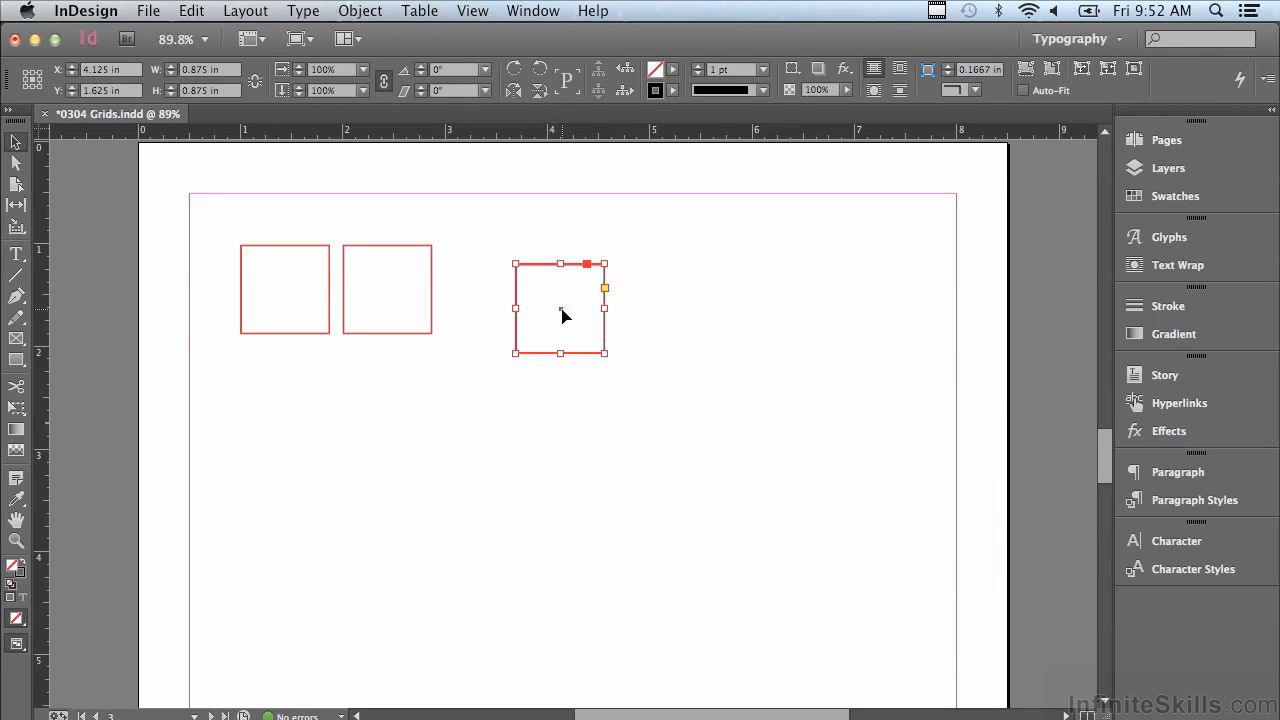
pyautogui.moveTo(566, 314); pyautogui.dragTo(509, 289)
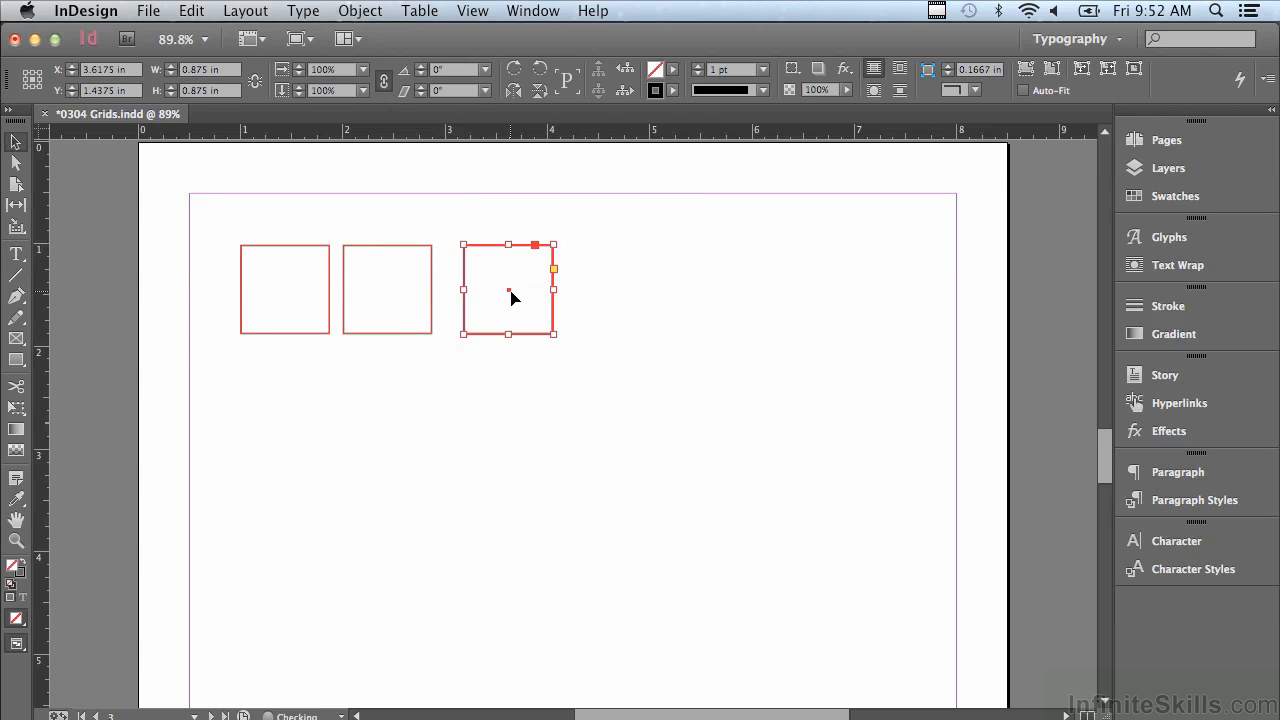
# Step: Draw a 7.5 by 10 in rectangle filling the margins of page 4
pyautogui.moveTo(1108, 448); pyautogui.dragTo(1101, 574)
pyautogui.click(805, 488)
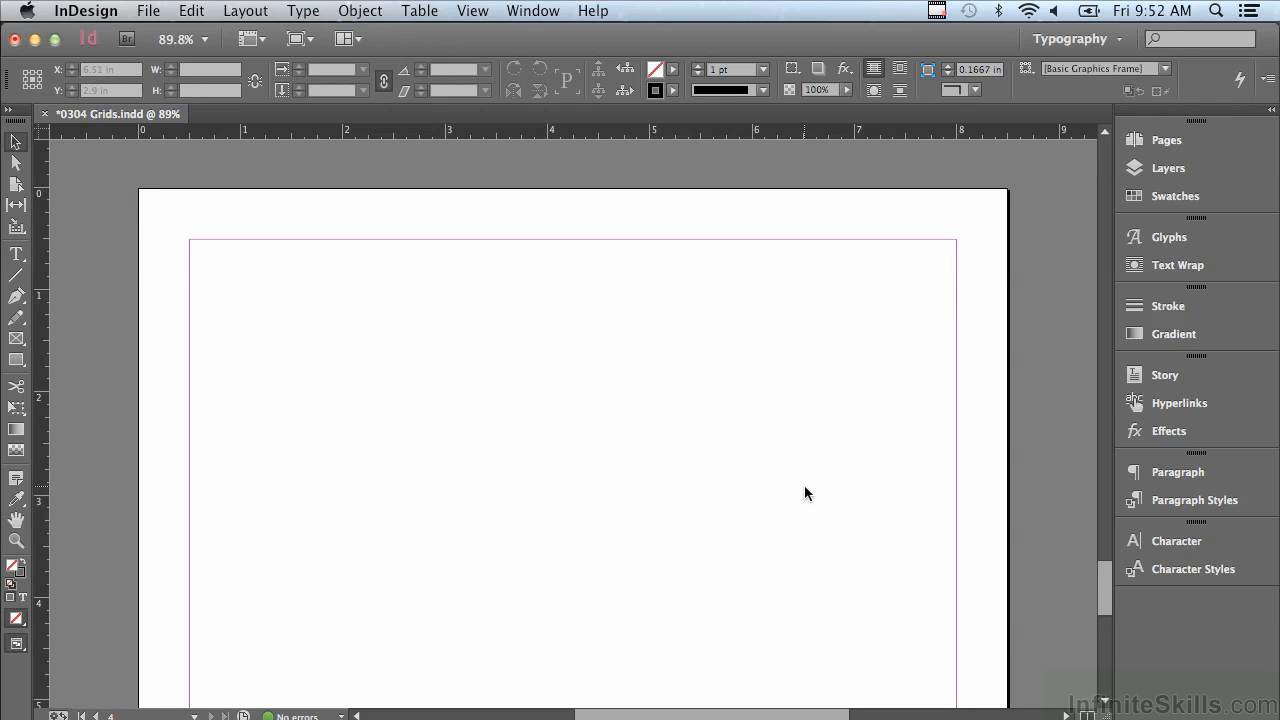
pyautogui.press('super+0')
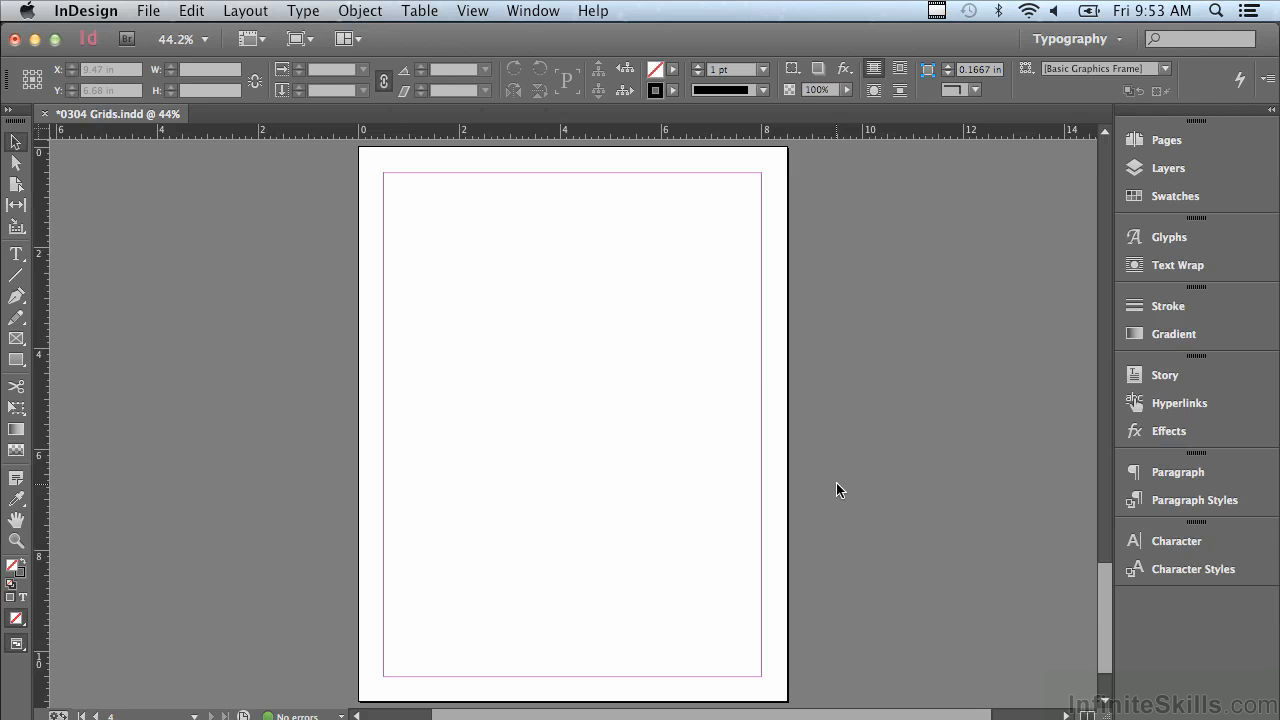
pyautogui.press('m')
pyautogui.moveTo(384, 173)
pyautogui.mouseDown()
pyautogui.moveTo(475, 380)
pyautogui.moveTo(567, 478)
pyautogui.moveTo(760, 602)
pyautogui.moveTo(761, 676)
pyautogui.mouseUp()
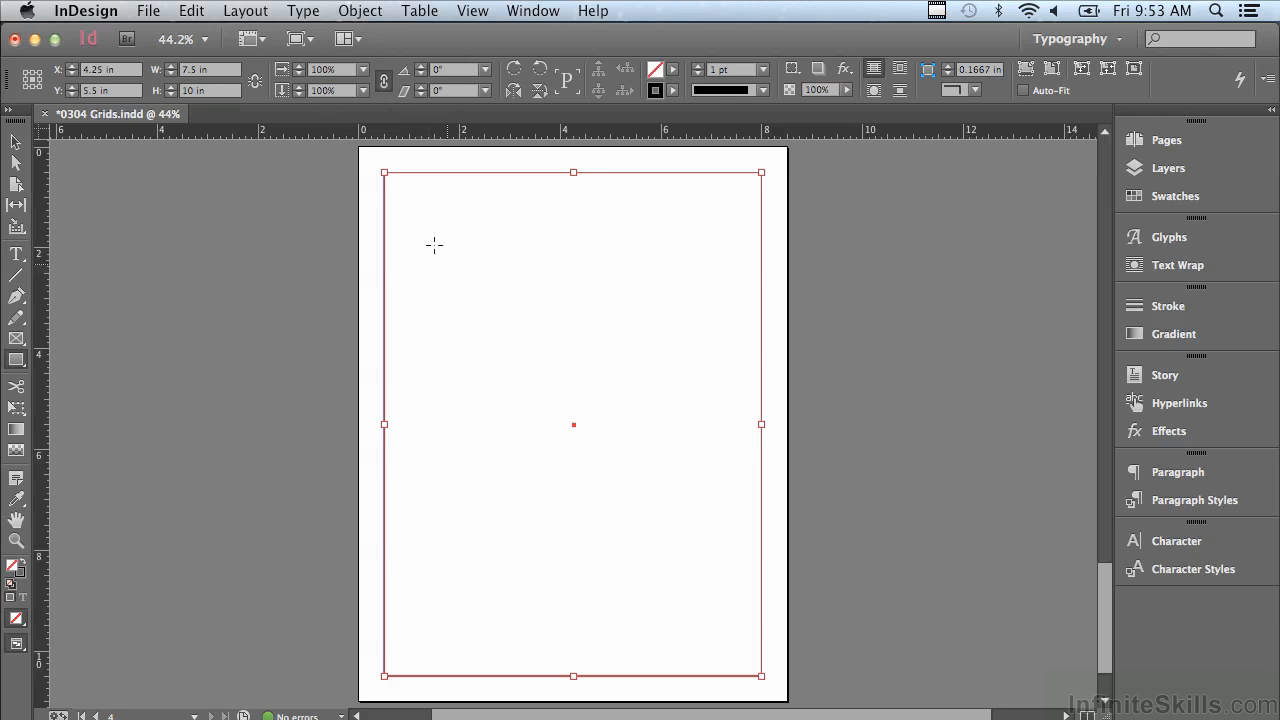
# Step: Run the MakeGrid.jsx script from the JavaScript samples on the margin-sized rectangle
pyautogui.click(538, 11)
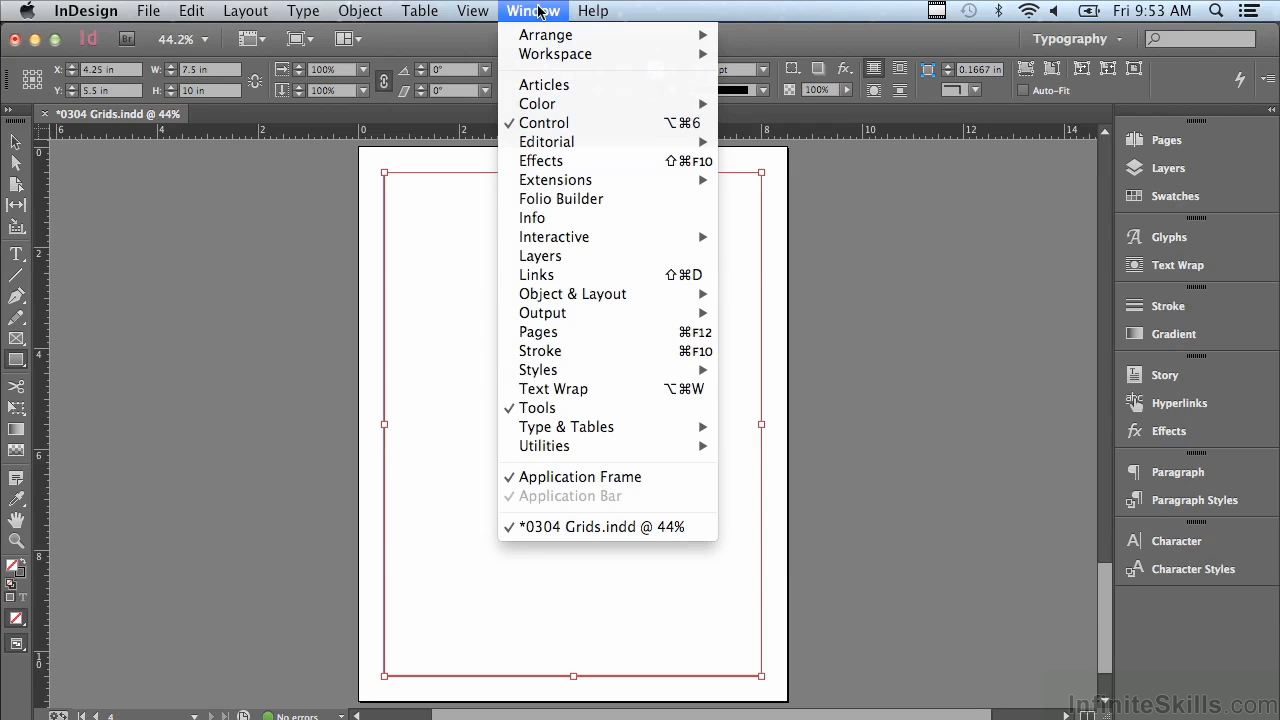
pyautogui.moveTo(721, 455)
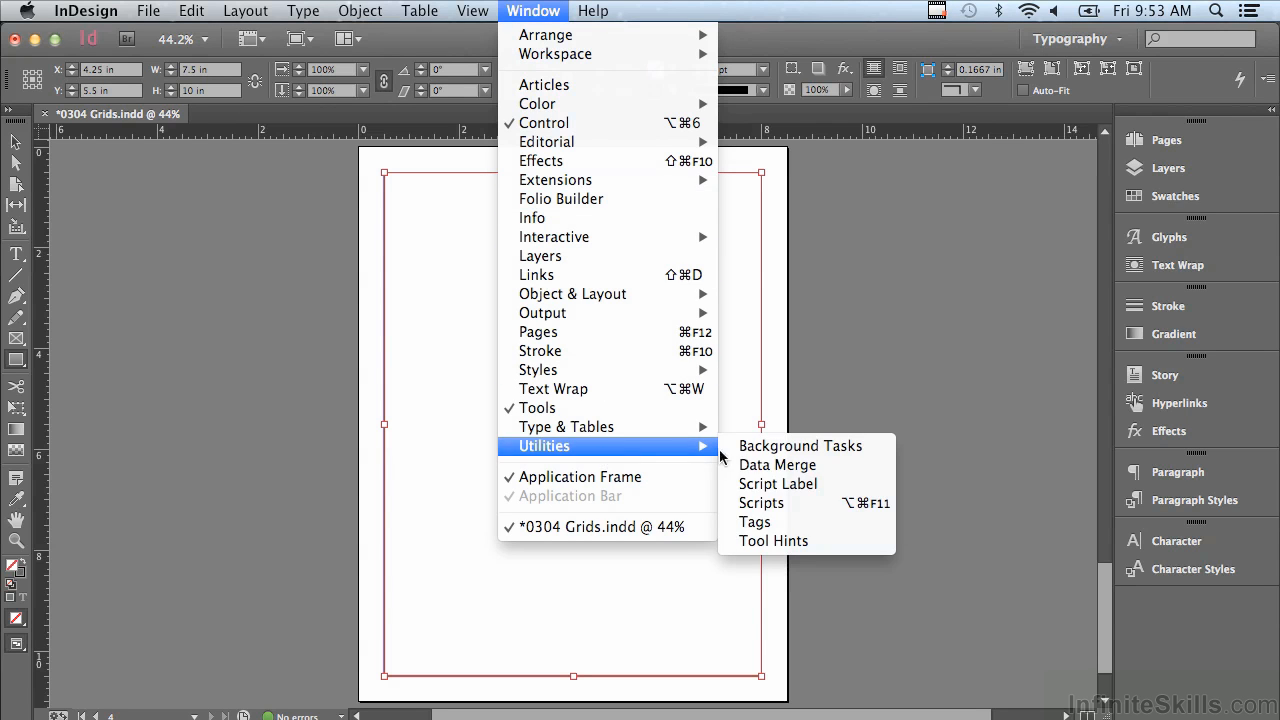
pyautogui.click(768, 504)
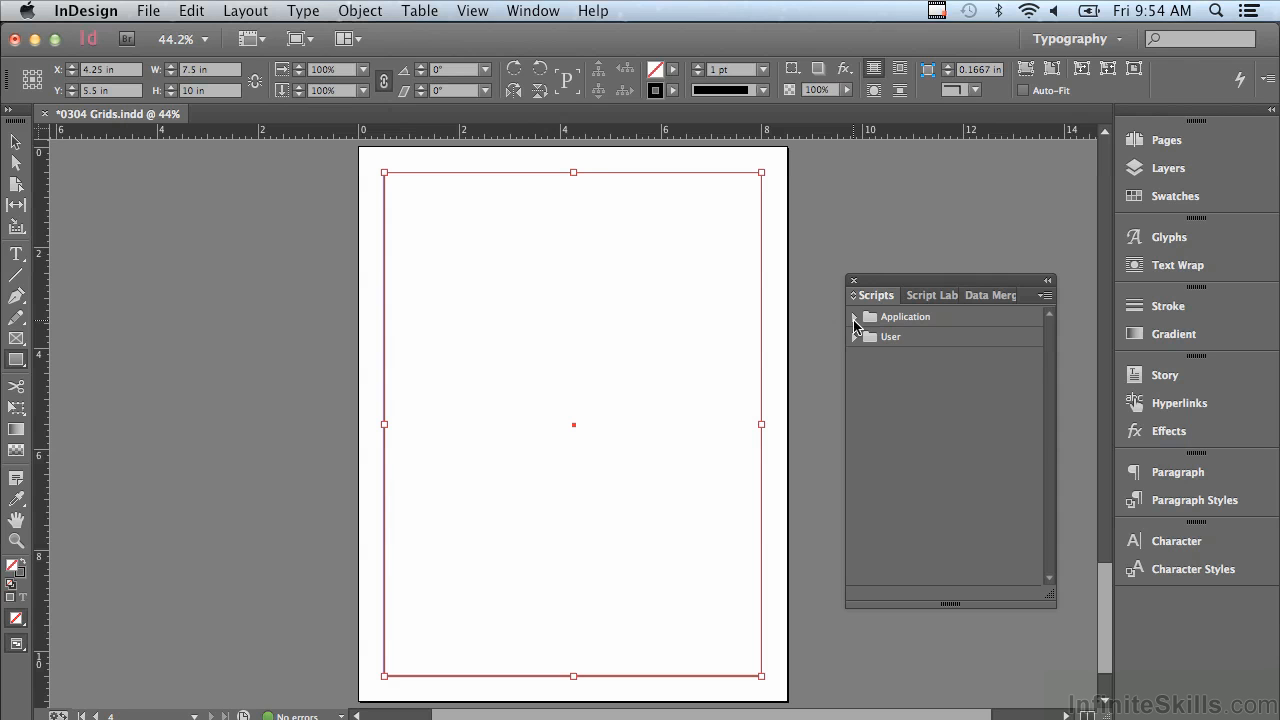
pyautogui.click(854, 318)
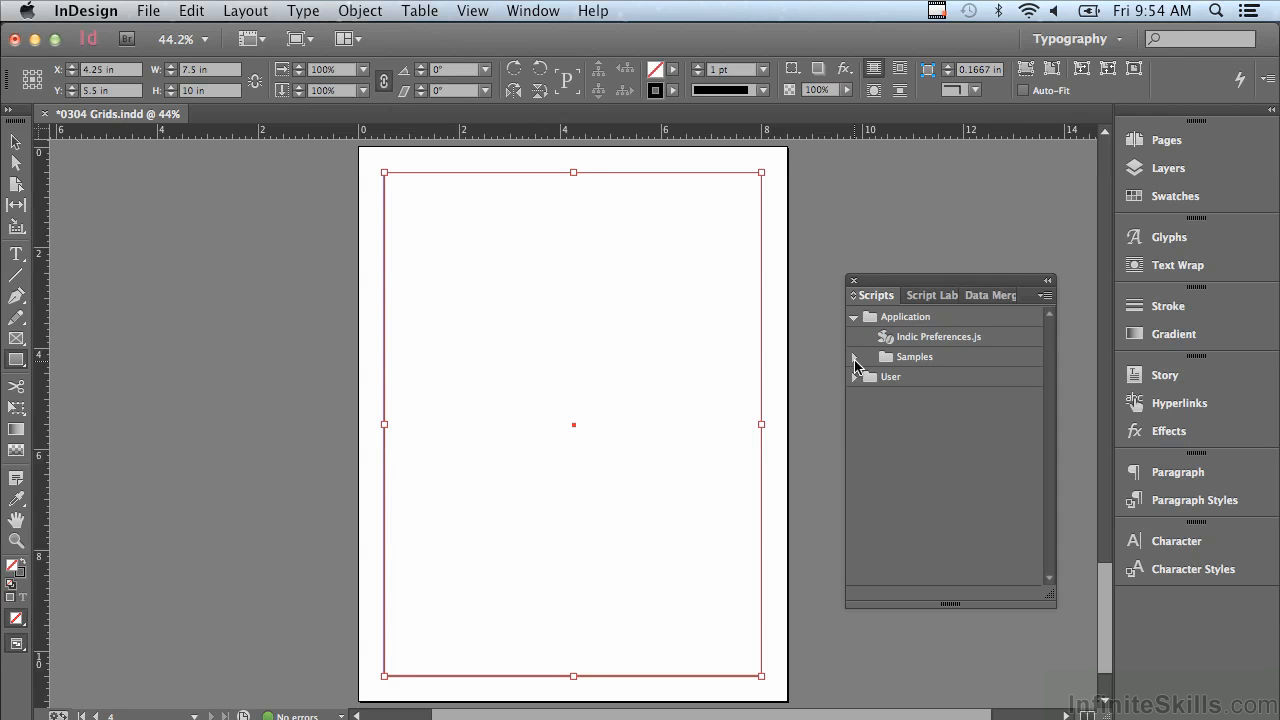
pyautogui.click(855, 358)
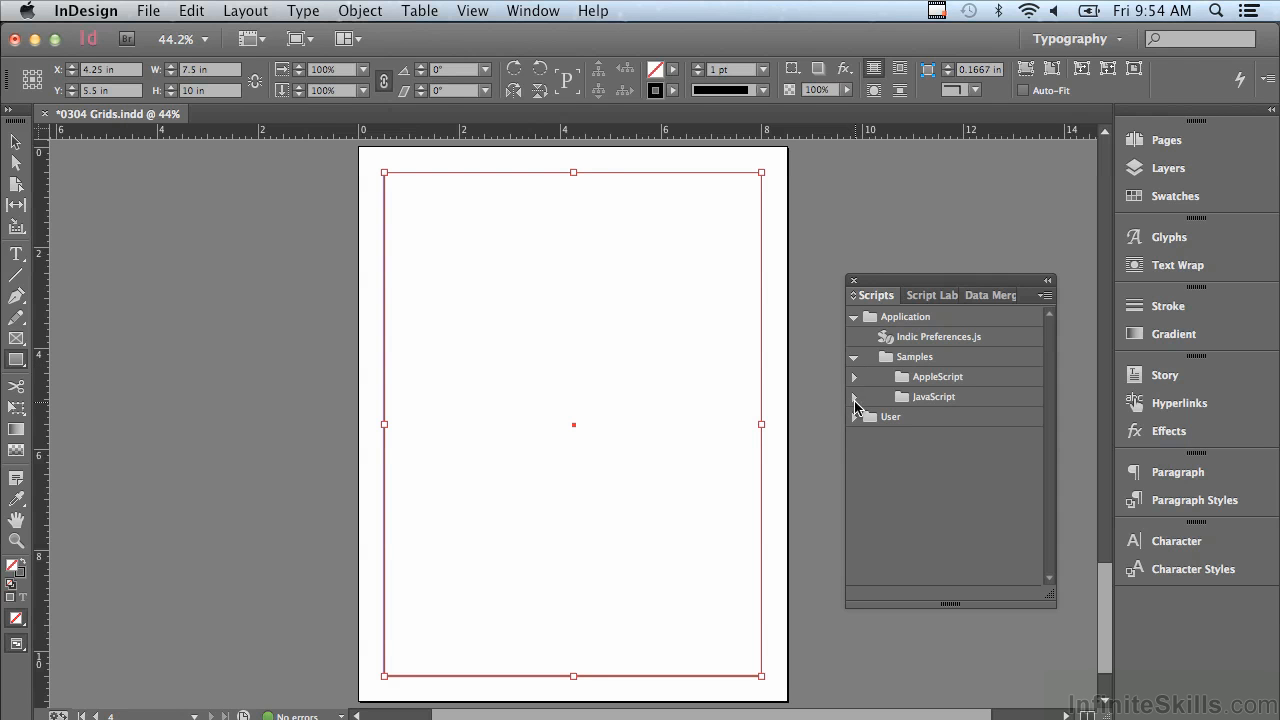
pyautogui.click(855, 397)
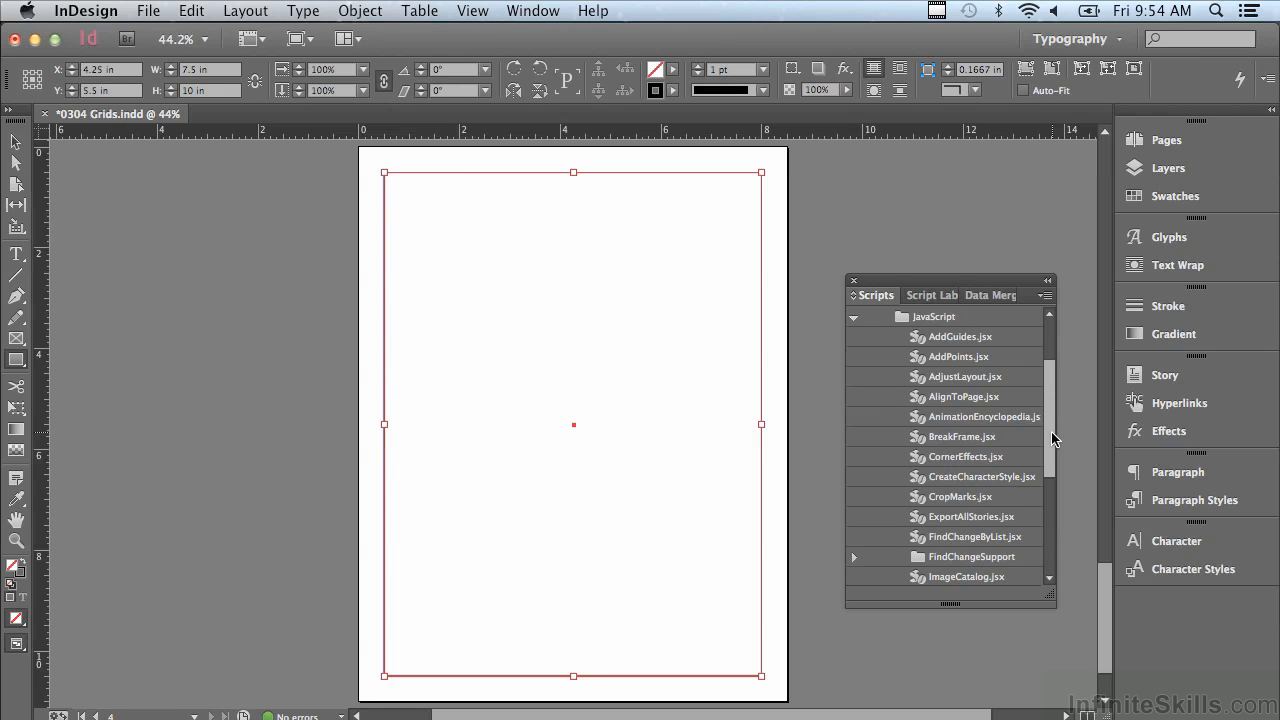
pyautogui.moveTo(1049, 434); pyautogui.dragTo(1050, 450)
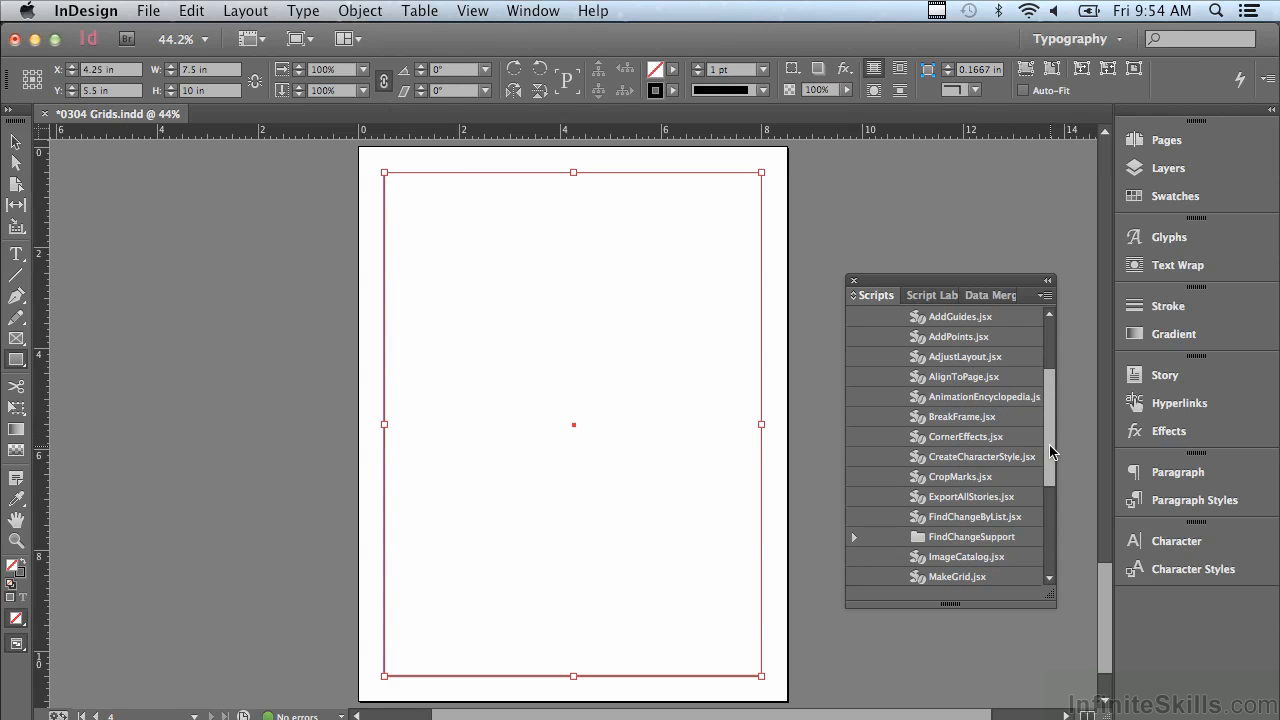
pyautogui.doubleClick(958, 577)
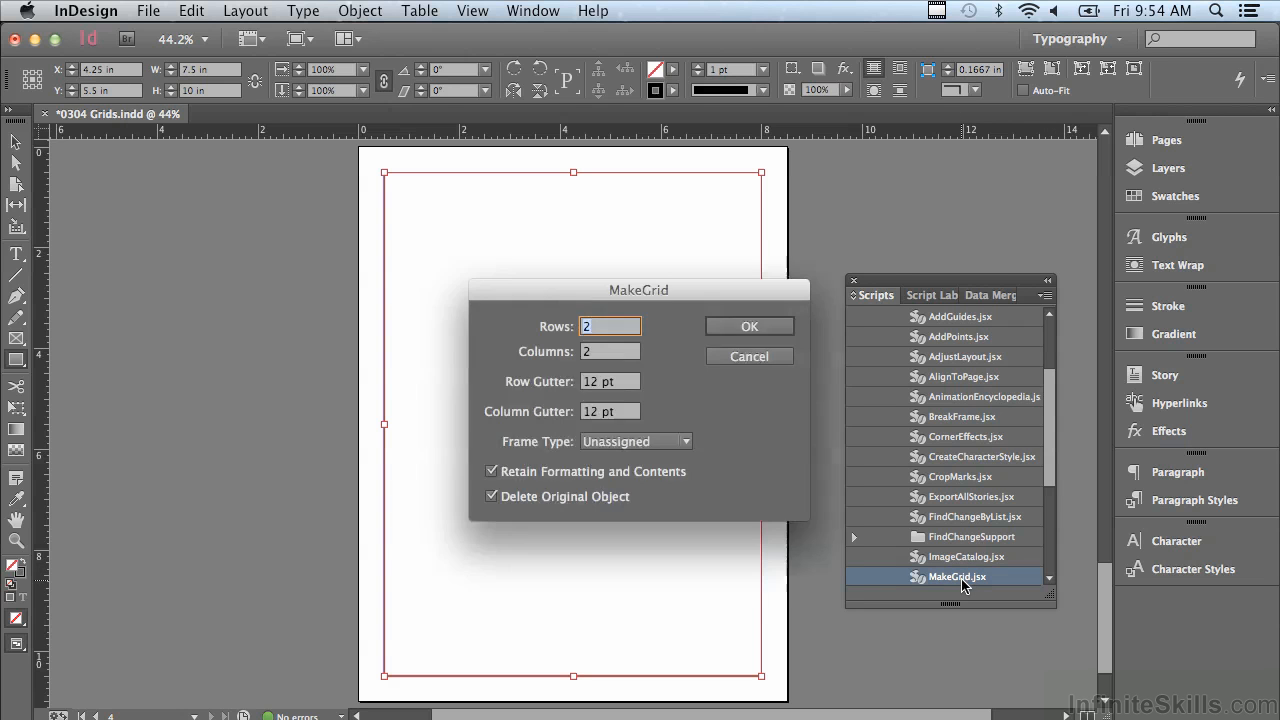
# Step: Split the rectangle into a grid of 4 rows and 3 columns with 12 pt gutters and Unassigned frames
pyautogui.moveTo(556, 297); pyautogui.dragTo(872, 214)
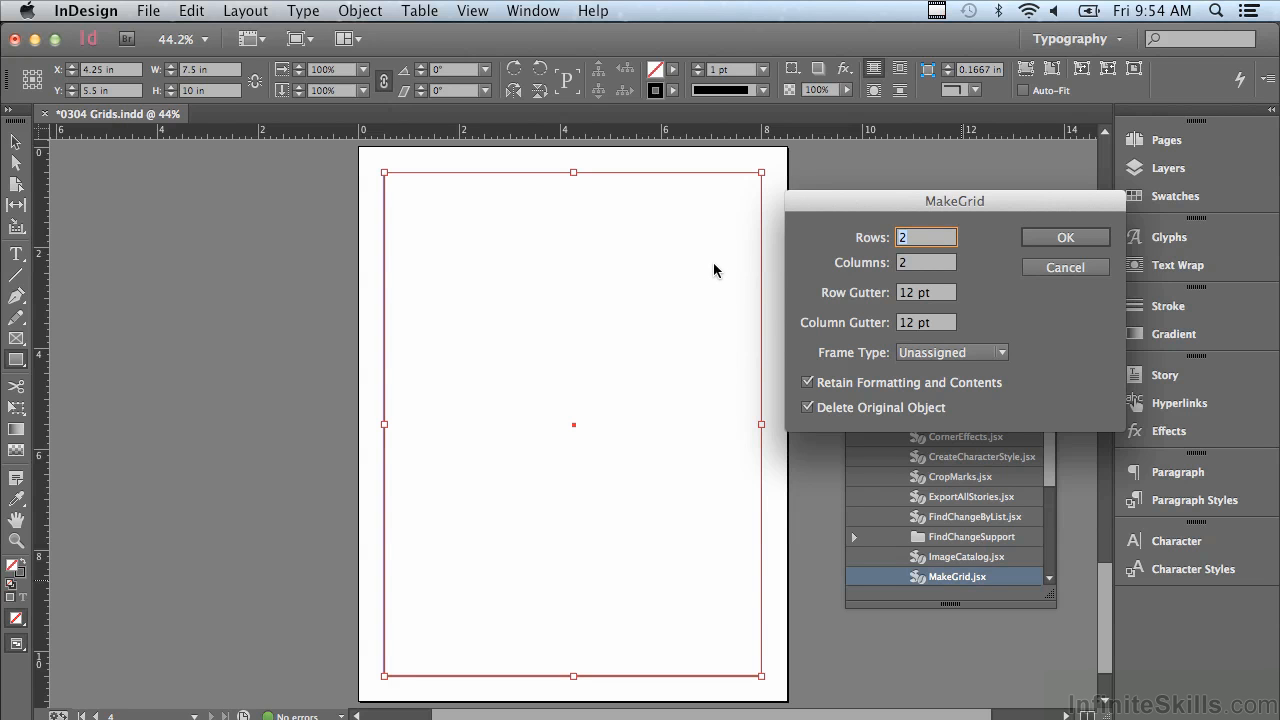
pyautogui.write('4')
pyautogui.press('Tab')
pyautogui.write('3')
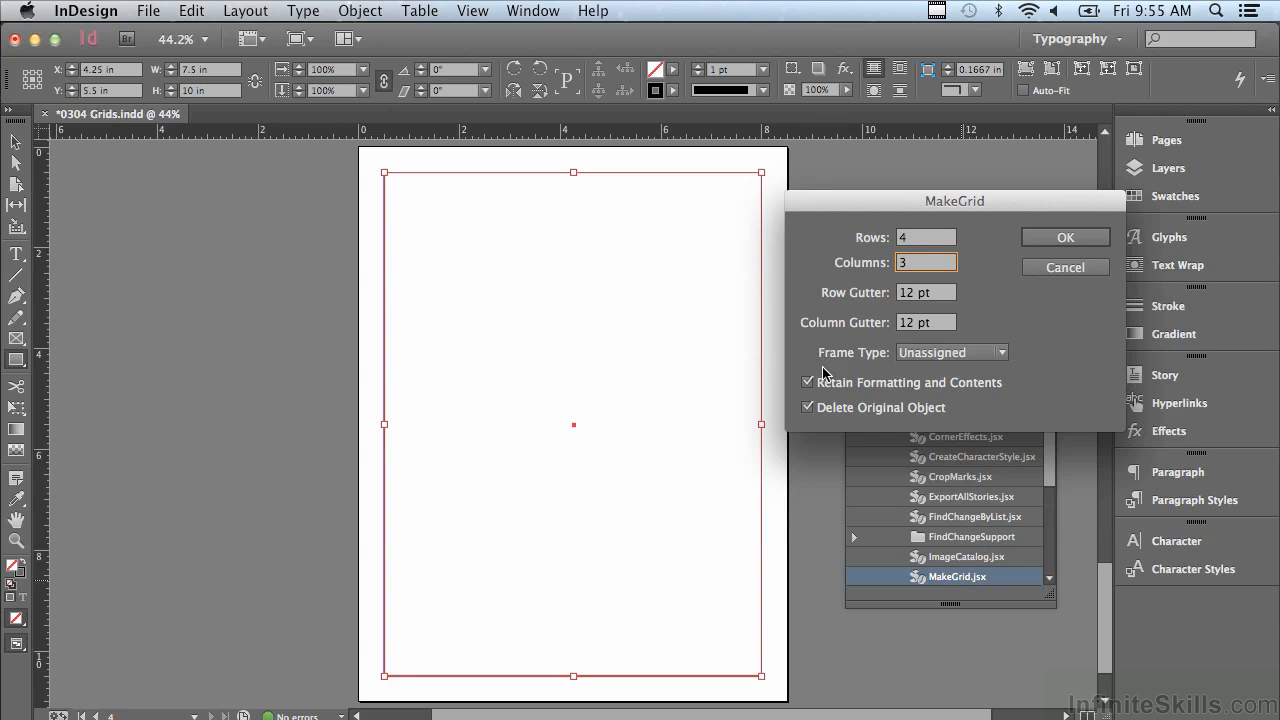
pyautogui.click(945, 358)
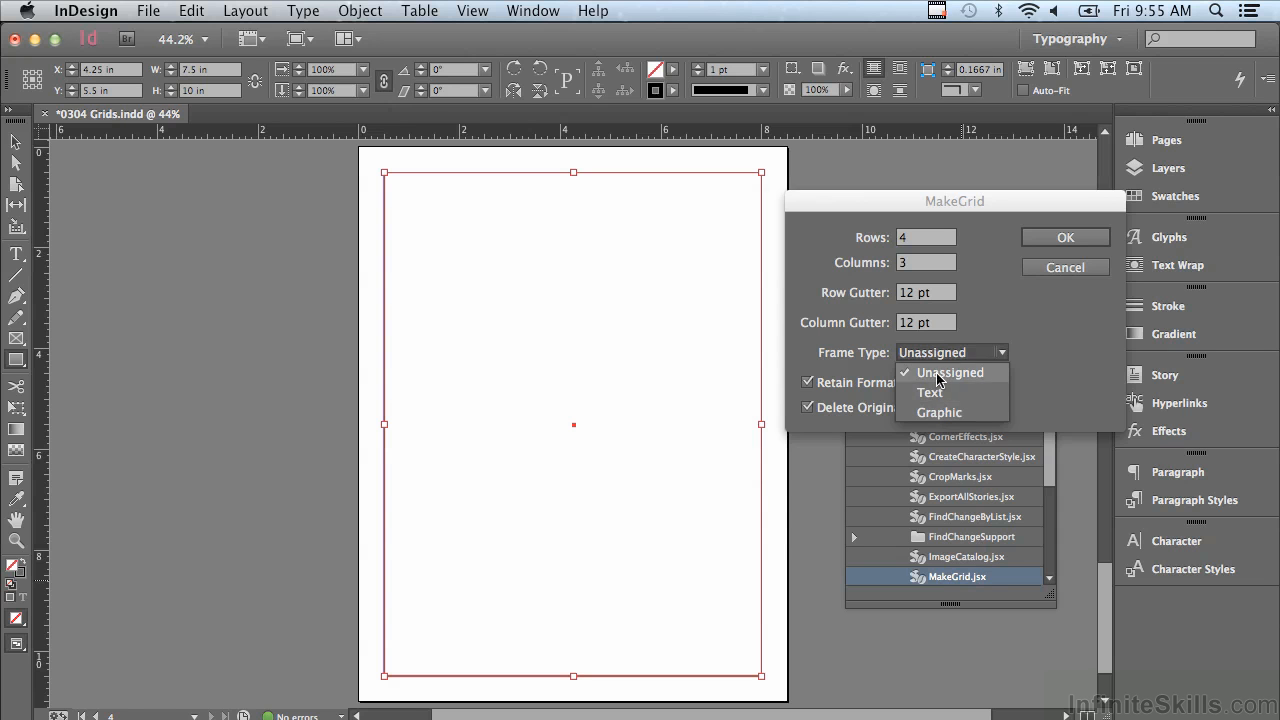
pyautogui.click(940, 375)
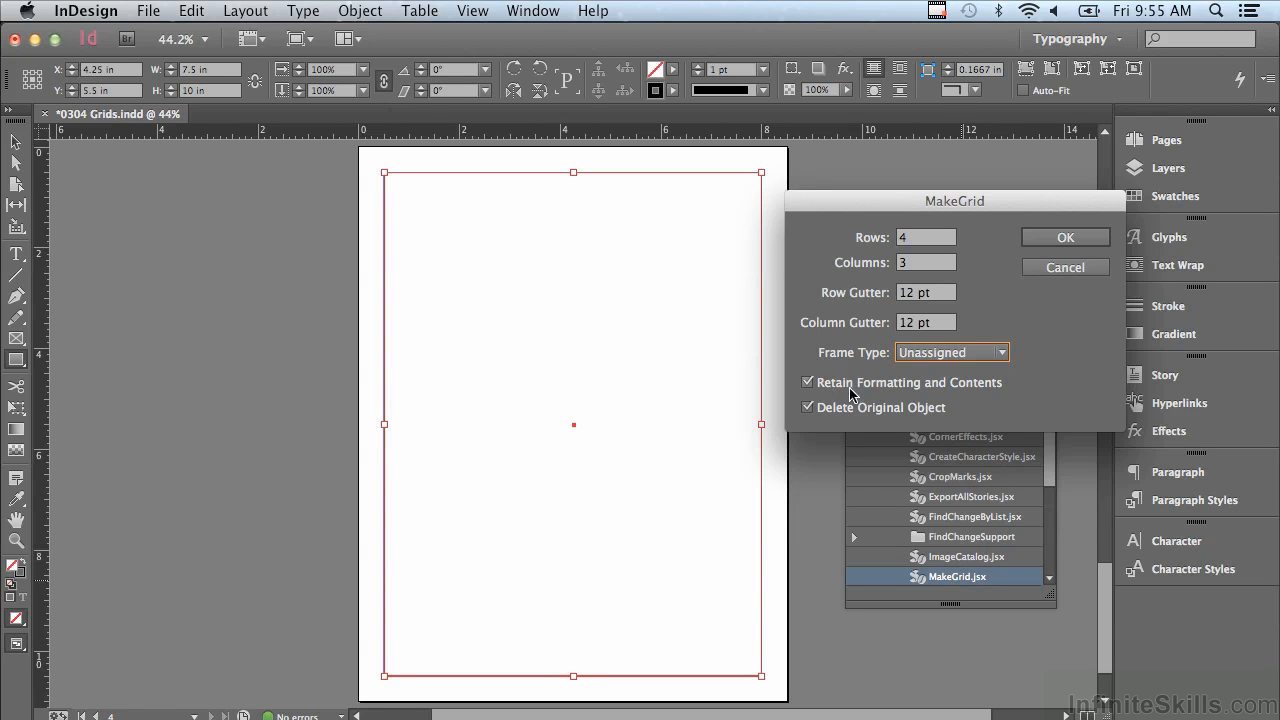
pyautogui.click(1041, 242)
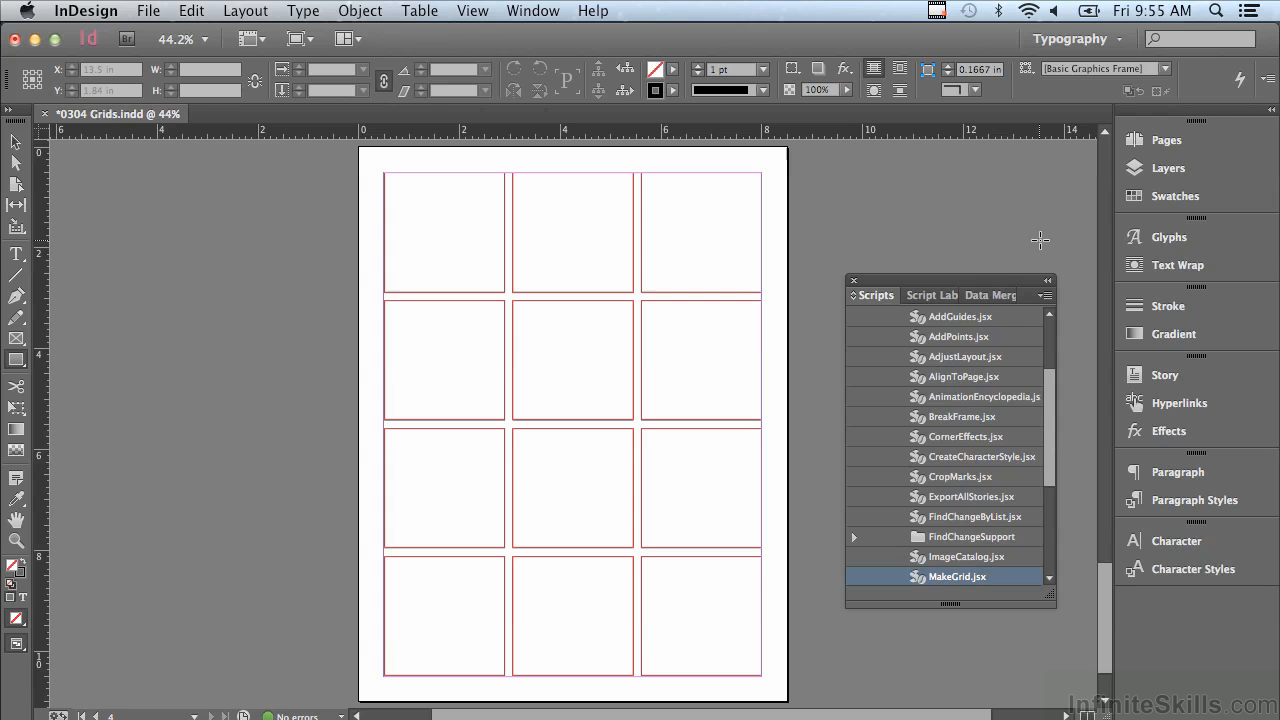
# Step: Select all the grid frames on page 4 and run the AddGuides.jsx script on them
pyautogui.press('v')
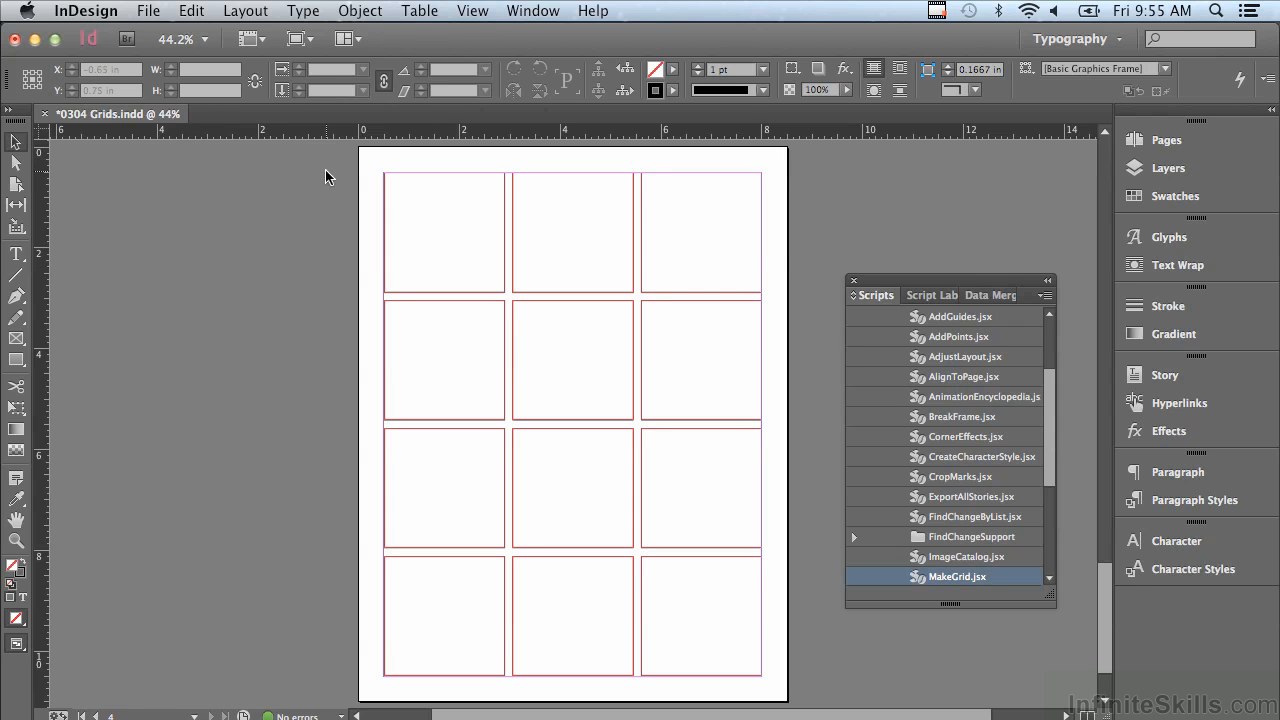
pyautogui.moveTo(297, 170); pyautogui.dragTo(797, 631)
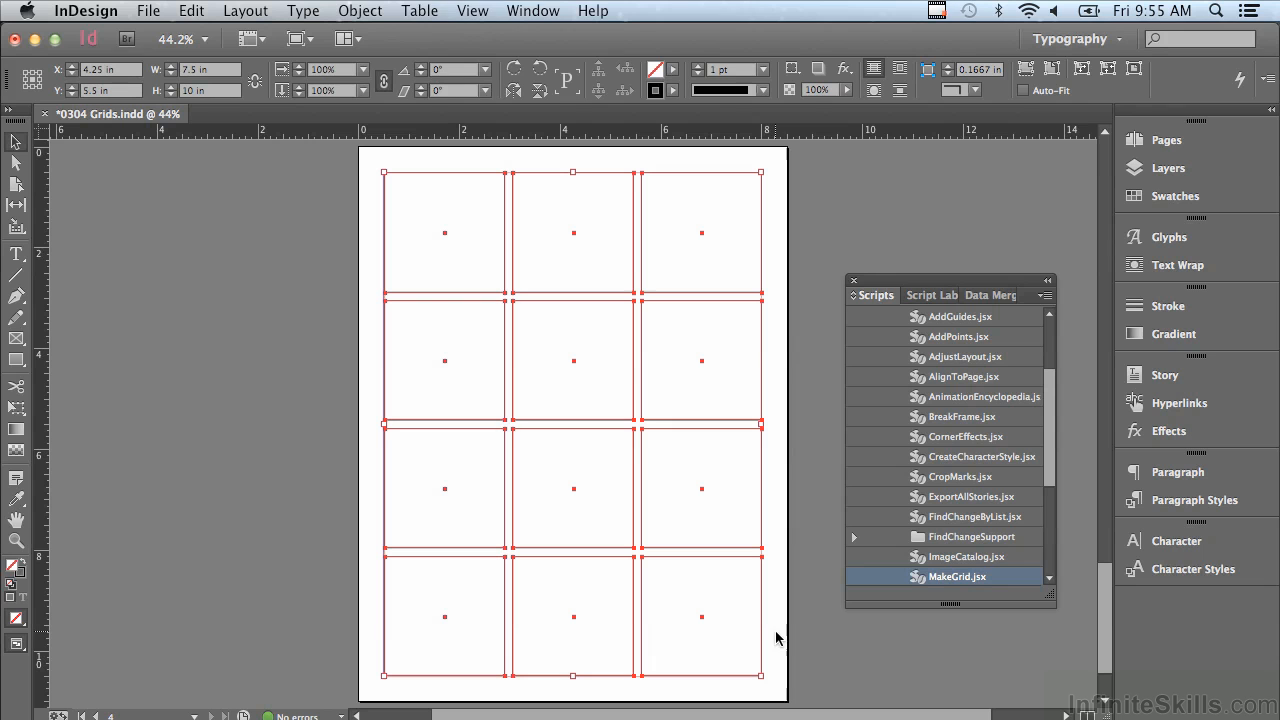
pyautogui.doubleClick(952, 322)
pyautogui.moveTo(470, 184); pyautogui.dragTo(829, 231)
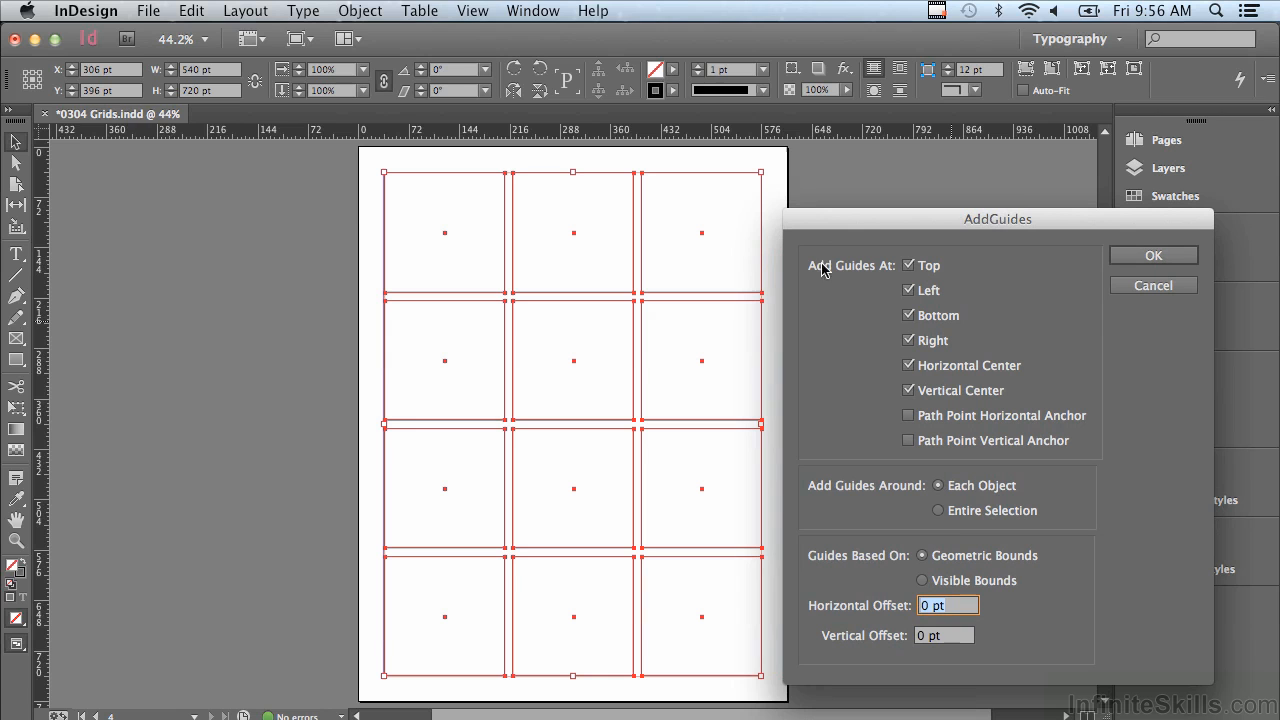
# Step: Add guides at the top, left, bottom and right of each object, leaving out the horizontal and vertical center guides
pyautogui.click(907, 365)
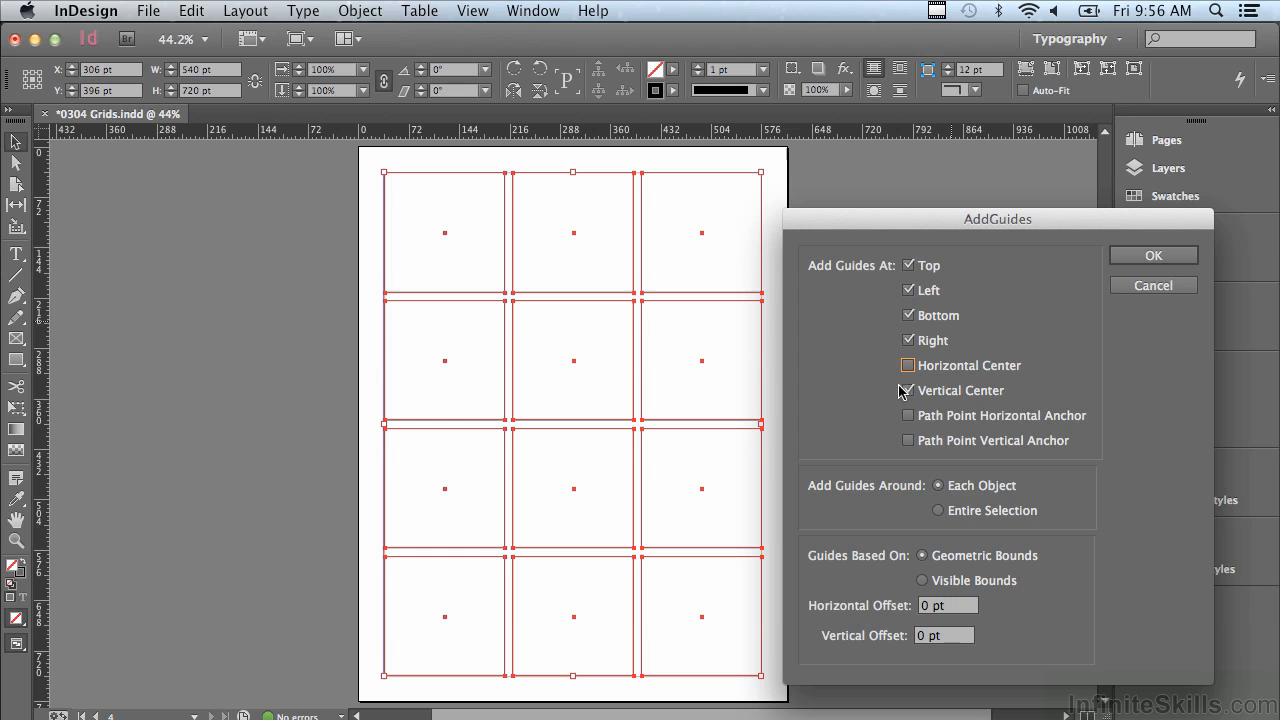
pyautogui.click(907, 391)
pyautogui.click(939, 511)
pyautogui.click(938, 487)
pyautogui.click(1133, 258)
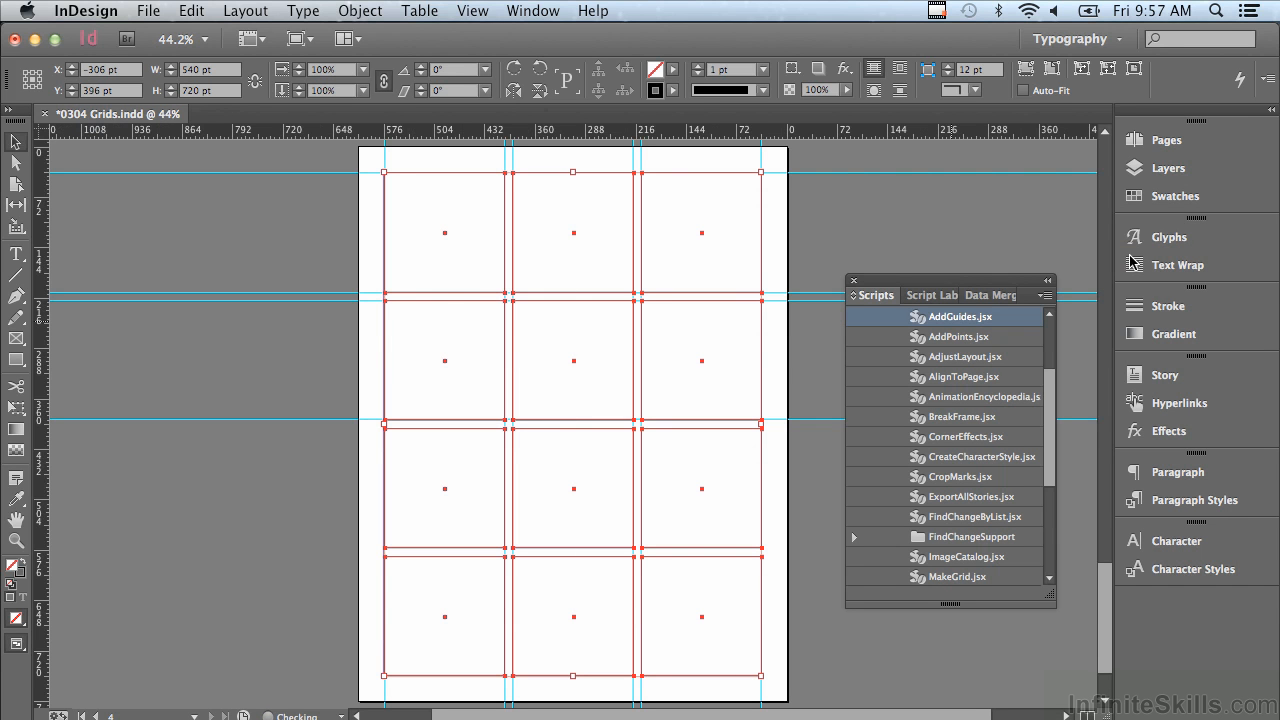